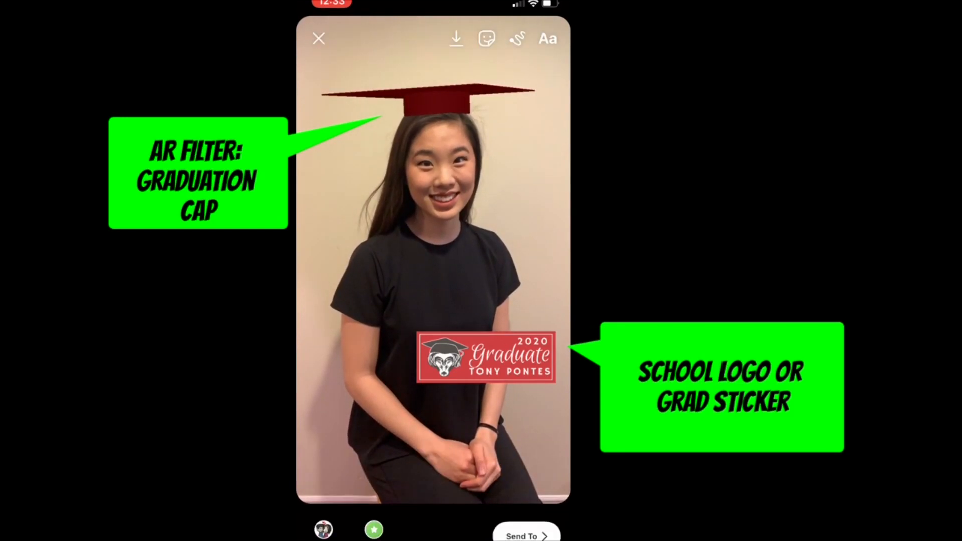
left_click(456, 39)
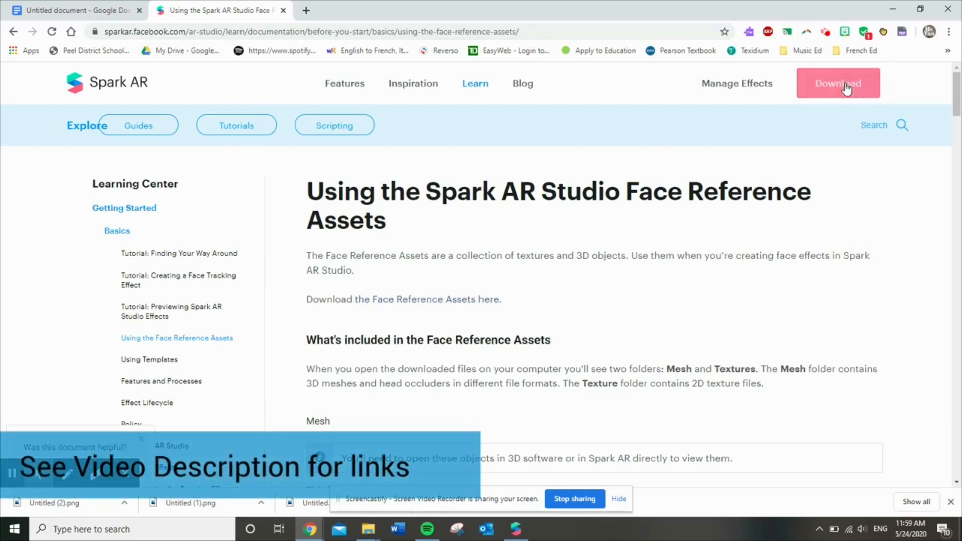
Switch to Spark AR Studio, create a blank project and maximize its window.
left_click(892, 9)
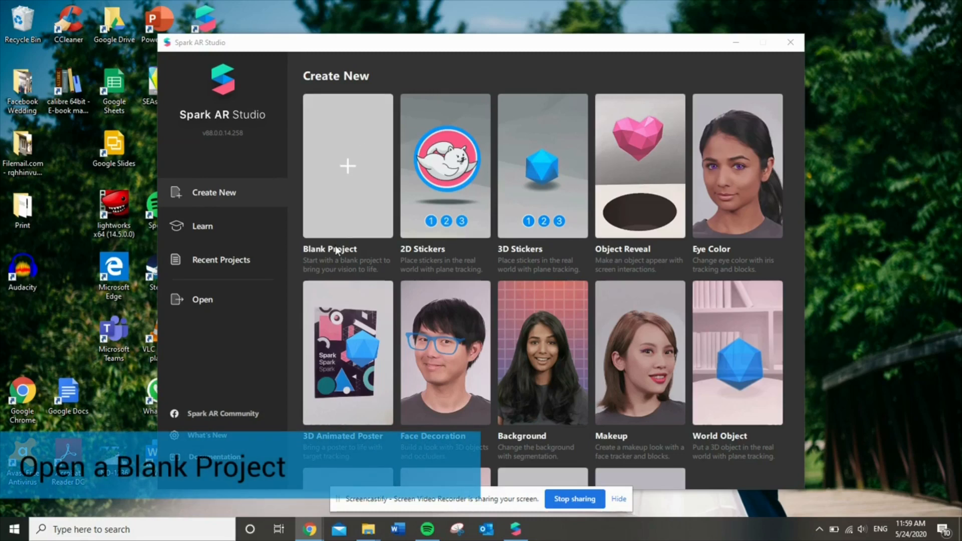
left_click(348, 185)
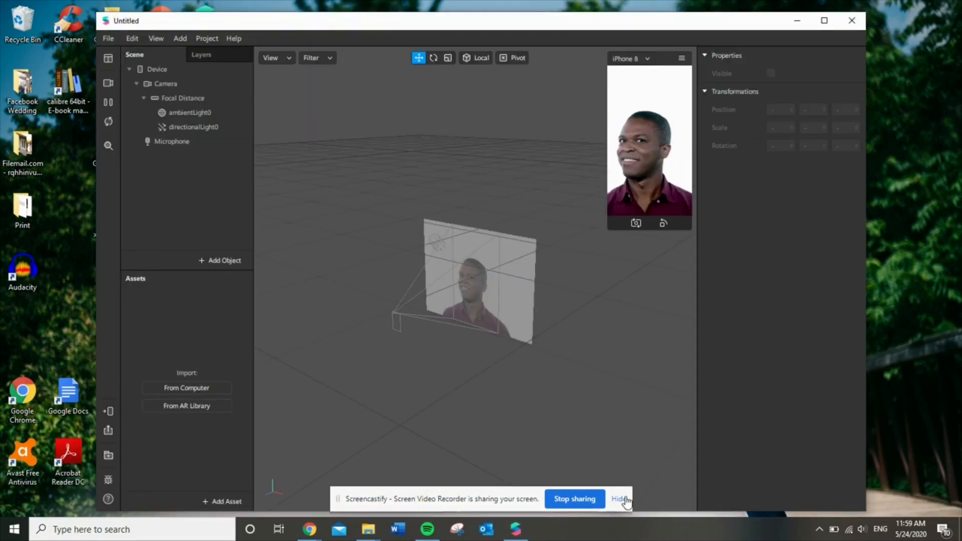
left_click(626, 499)
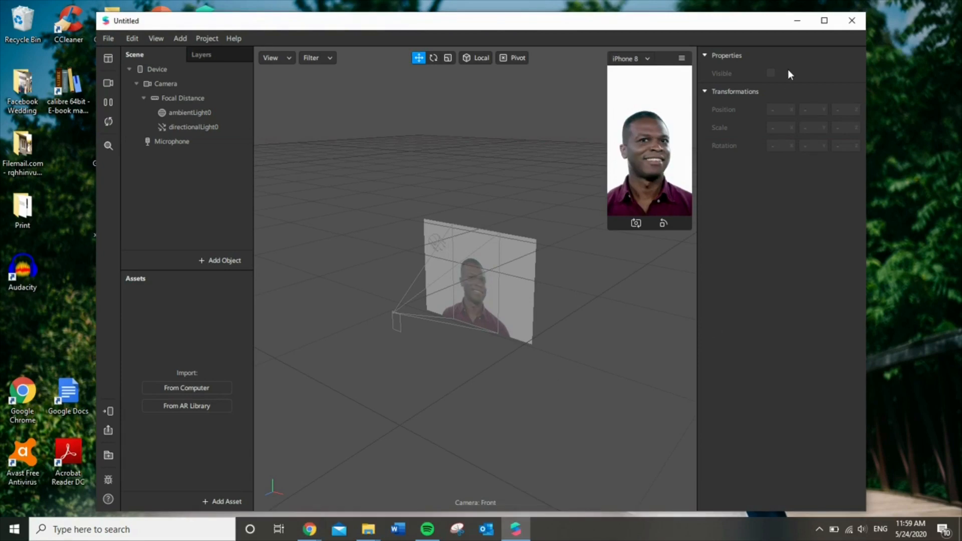
left_click(823, 20)
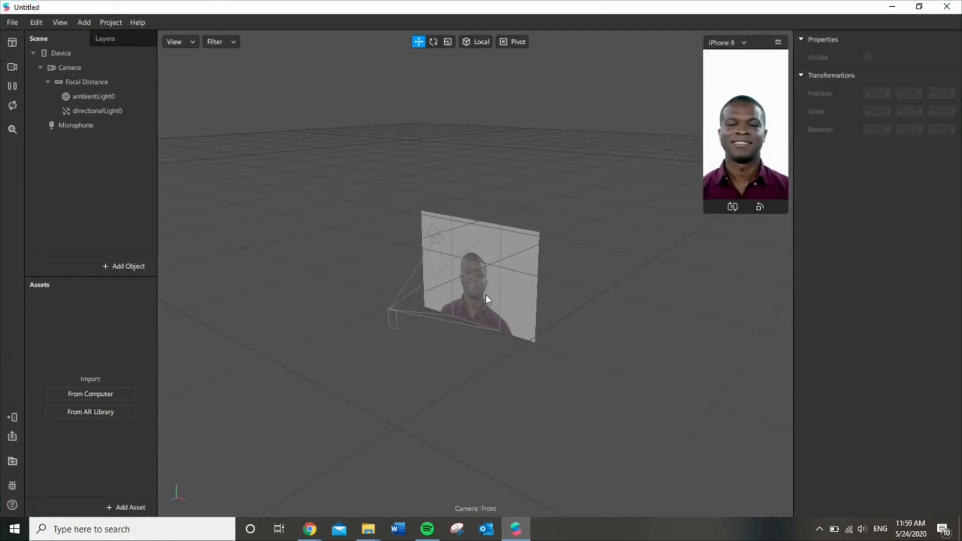
Examine the camera plane in the 3D scene from different distances, angles and side-to-side positions.
scroll(465, 305, "up", 5)
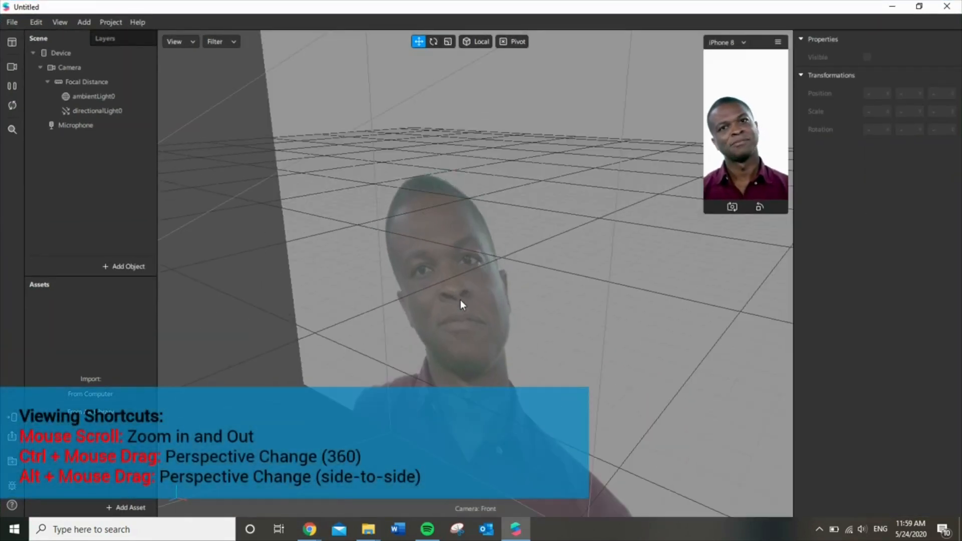
scroll(460, 299, "down", 5)
scroll(461, 296, "up", 5)
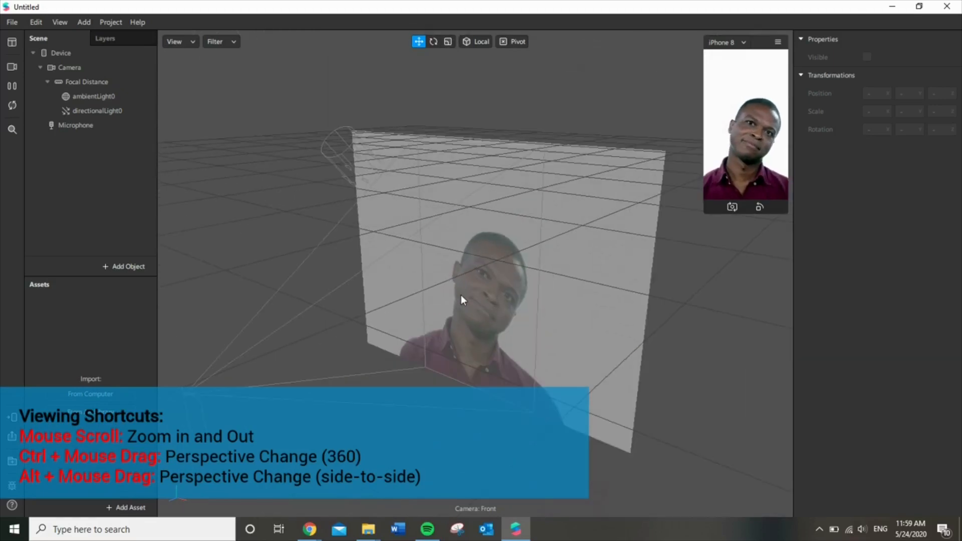
left_click_drag(460, 299, 363, 347, "ctrl")
left_click_drag(298, 275, 420, 226, "ctrl")
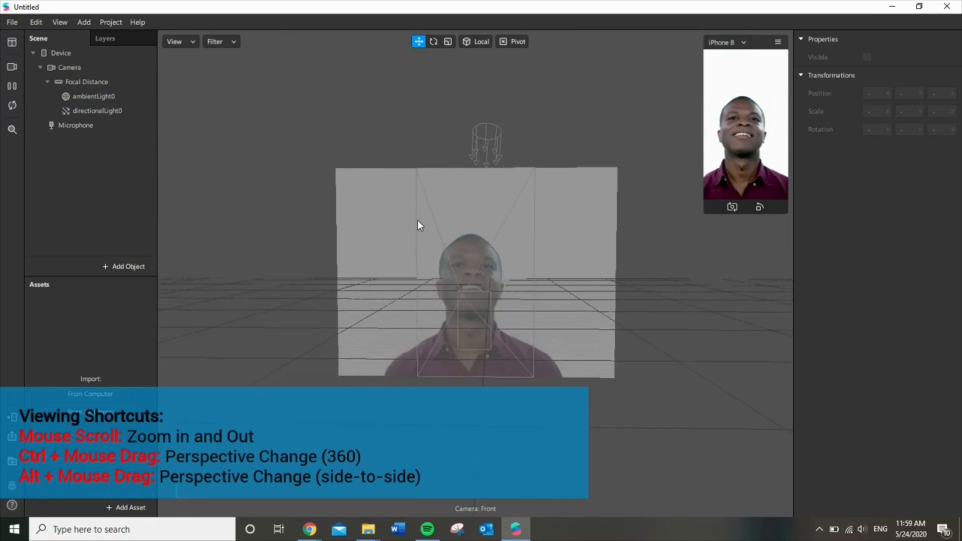
left_click_drag(526, 264, 469, 268, "alt")
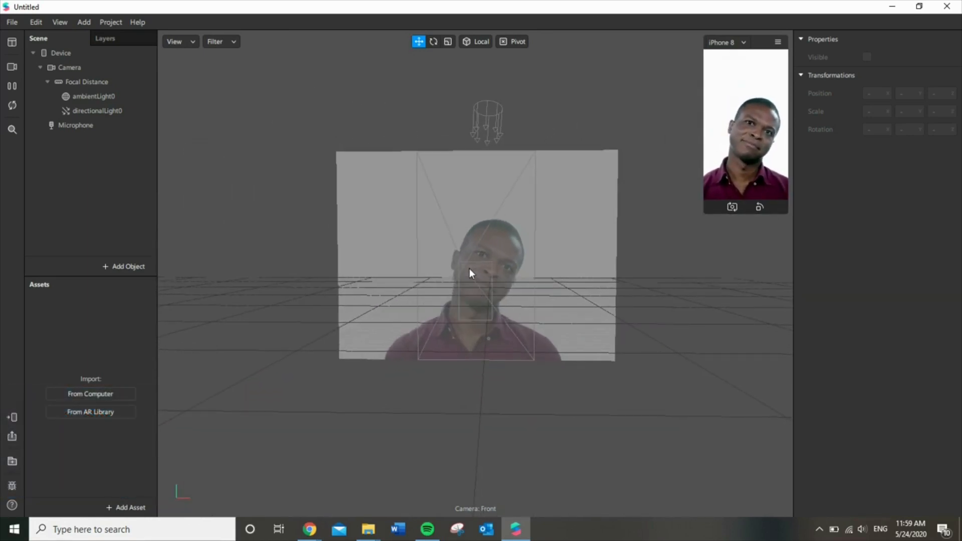
Look at the scene through several preset views, finishing with the view straight onto the front of the camera plane.
left_click(192, 42)
left_click(212, 81)
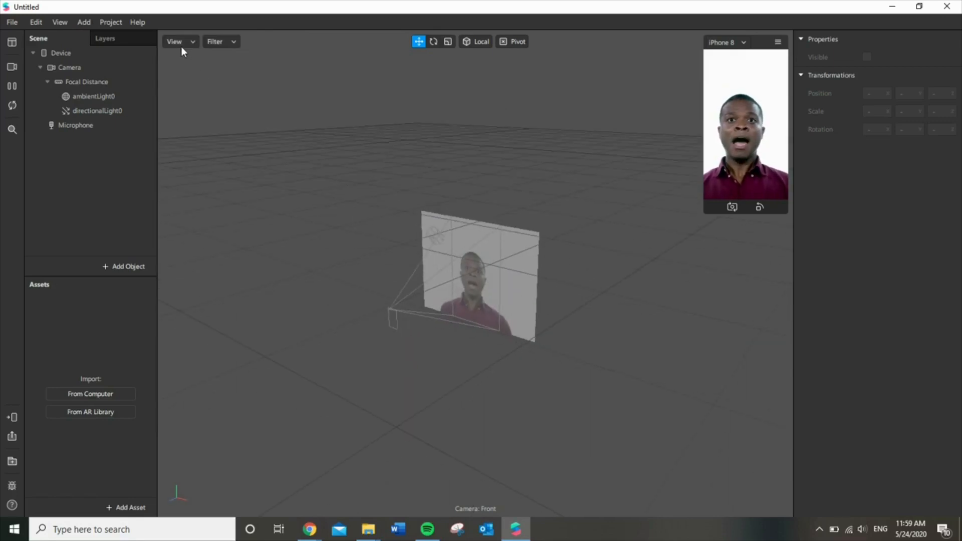
left_click(182, 45)
left_click(206, 133)
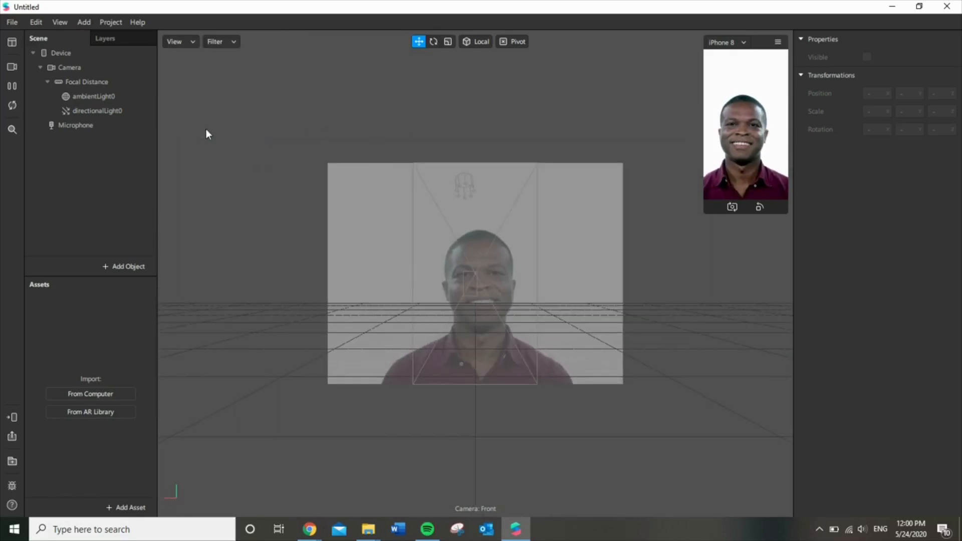
left_click(191, 43)
left_click(208, 150)
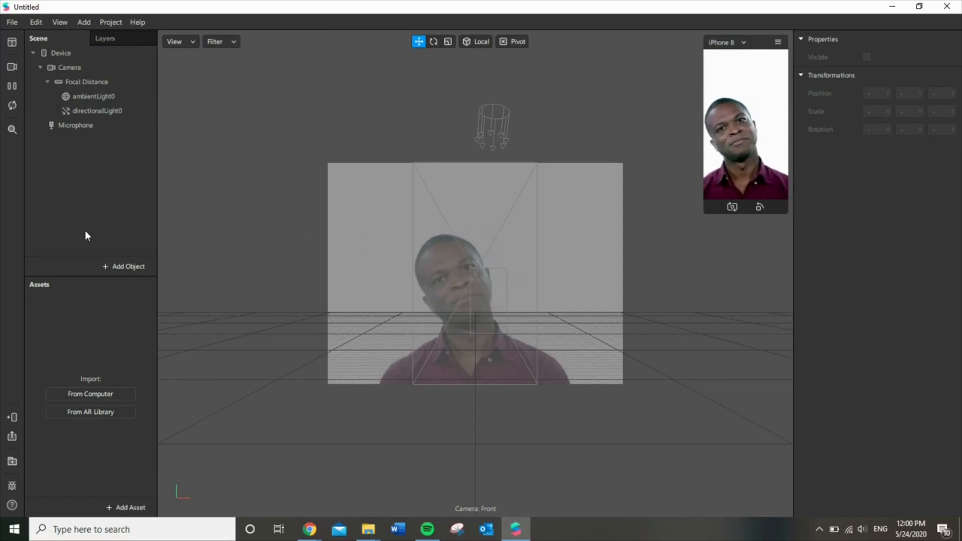
Preview the scene with the second, third and fourth simulation models and the HP HD Webcam, and return to the first model.
left_click(12, 67)
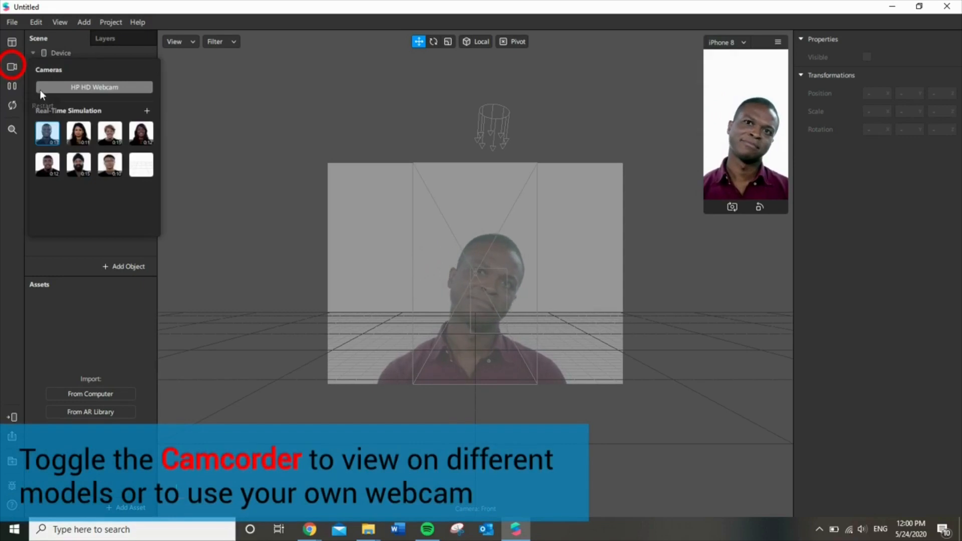
left_click(87, 134)
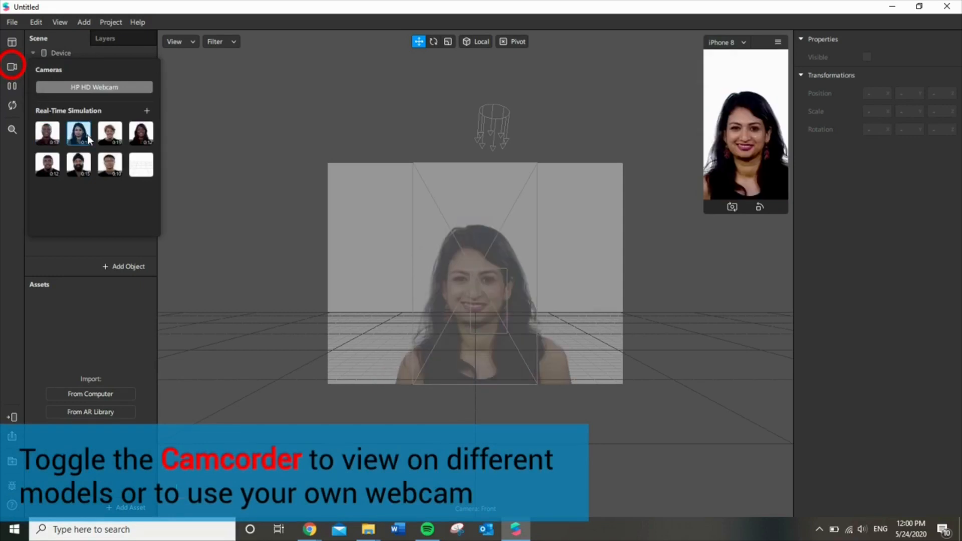
left_click(115, 137)
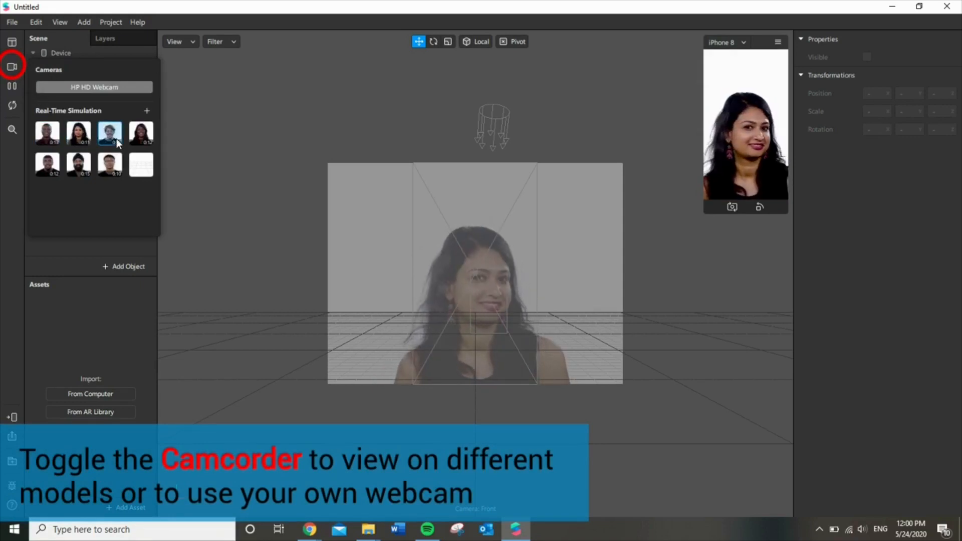
left_click(145, 134)
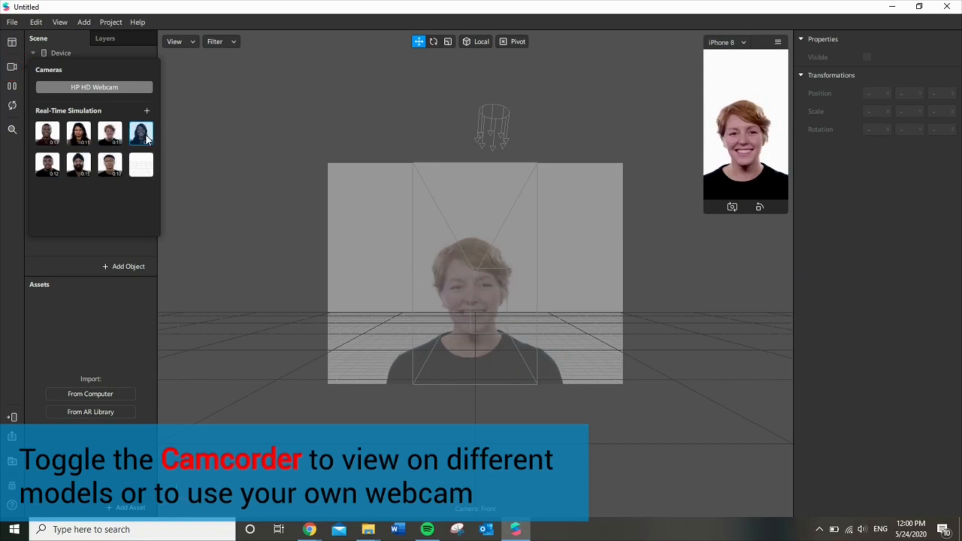
left_click(108, 91)
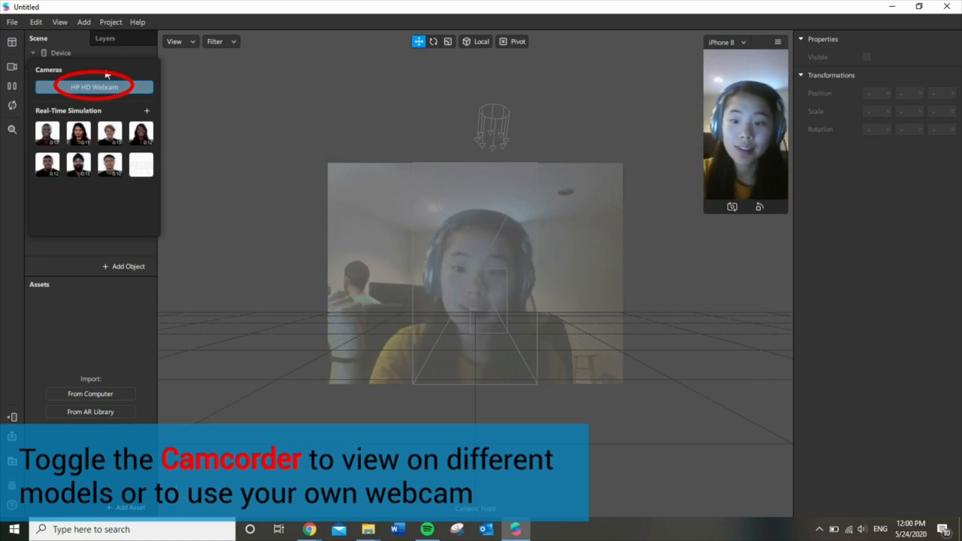
left_click(47, 133)
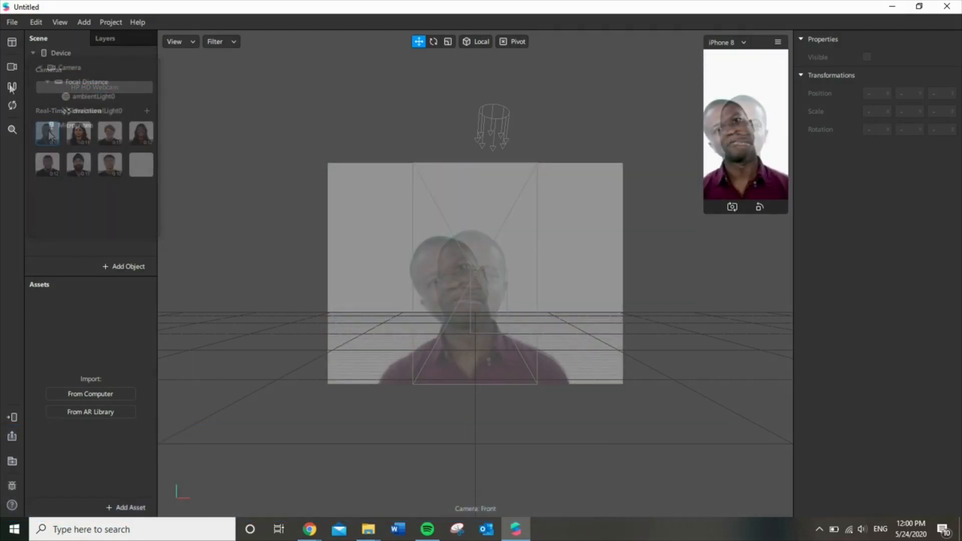
Pause the simulation video and add a Face Tracker to the scene.
left_click(12, 86)
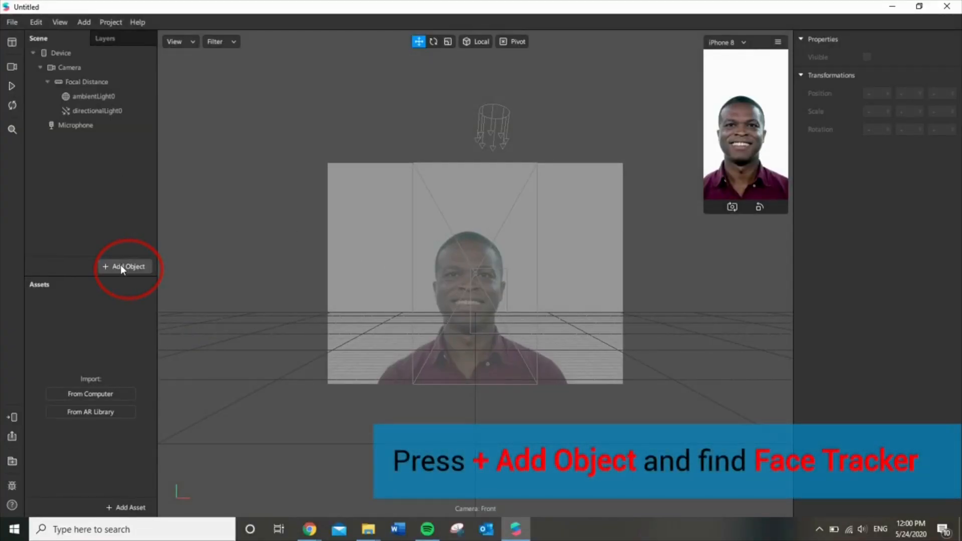
left_click(122, 265)
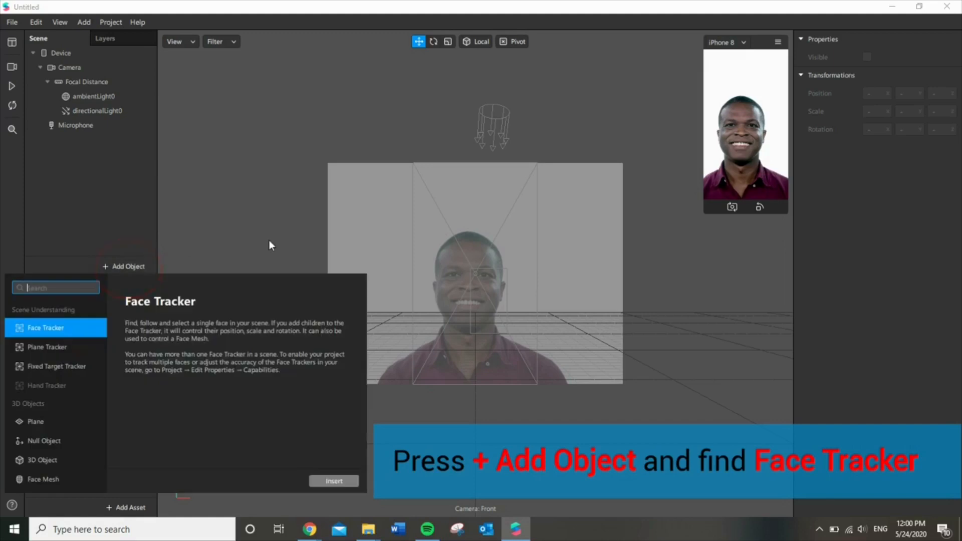
left_click(340, 483)
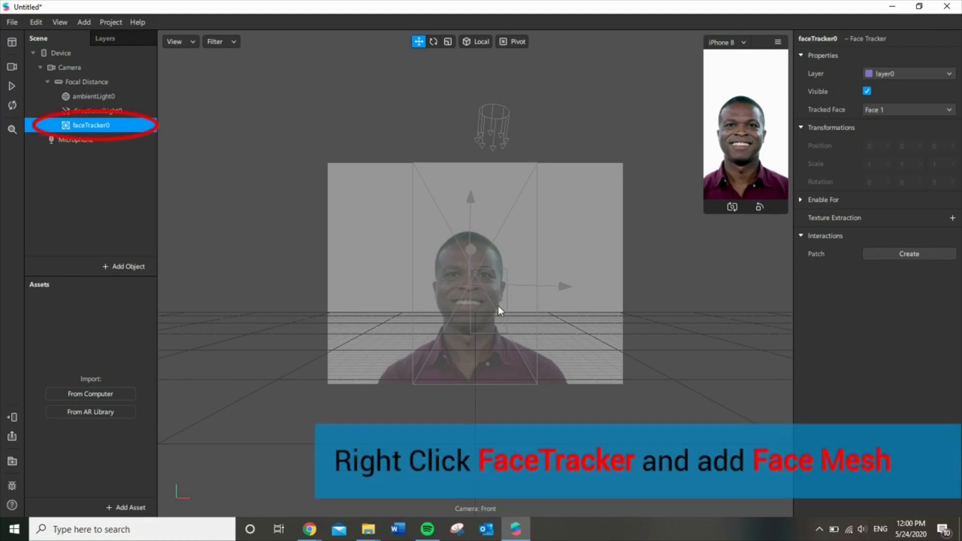
Add a Face Mesh as a child of the face tracker.
right_click(104, 126)
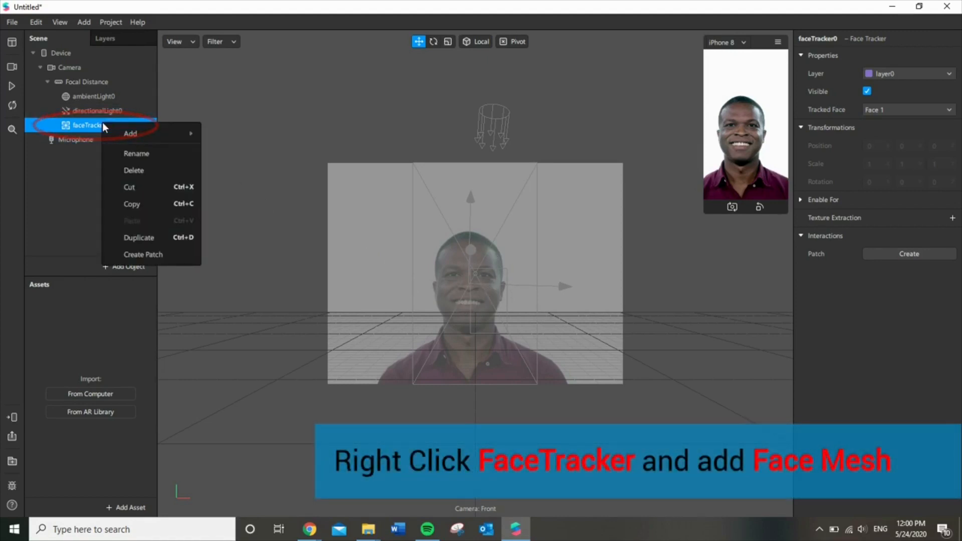
mouse_move(132, 133)
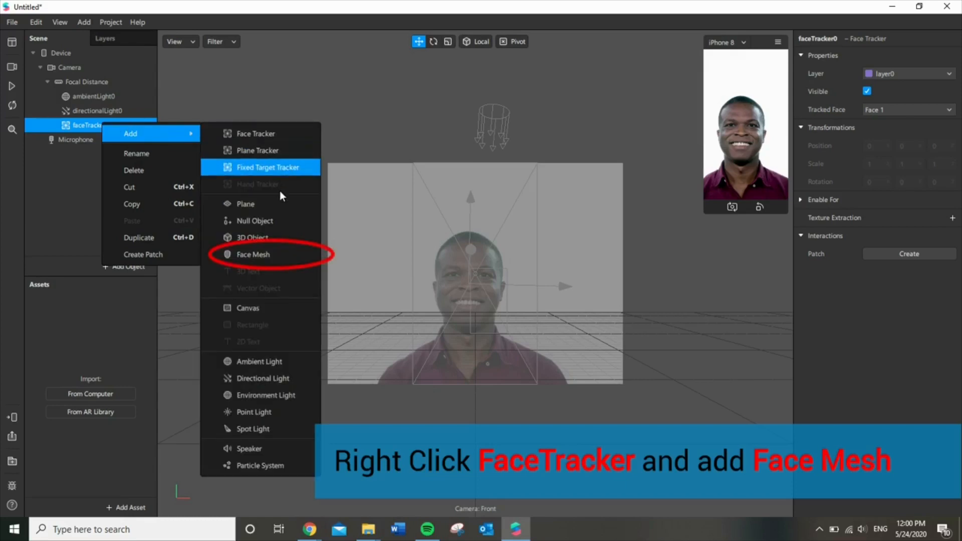
left_click(248, 255)
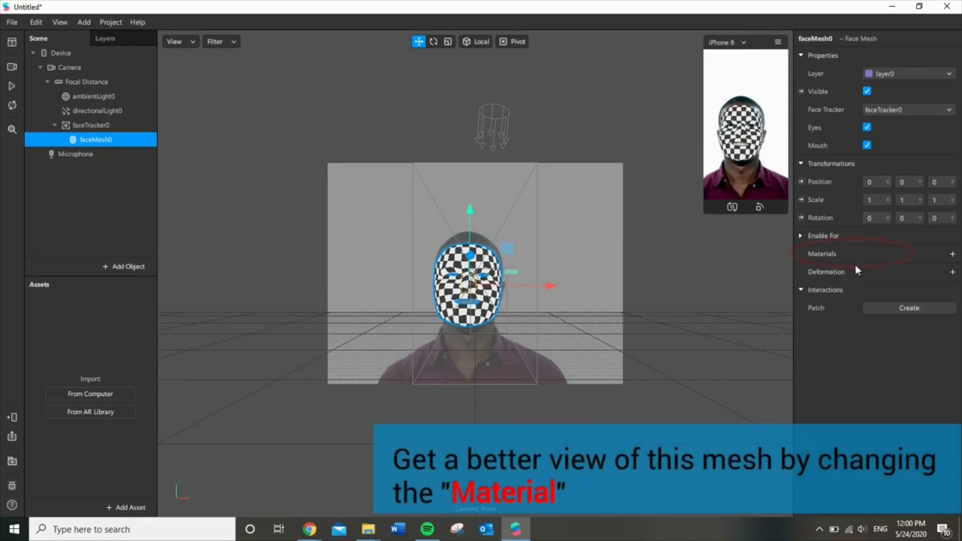
Create a new material for the face mesh and rename it "face mesh".
left_click(951, 254)
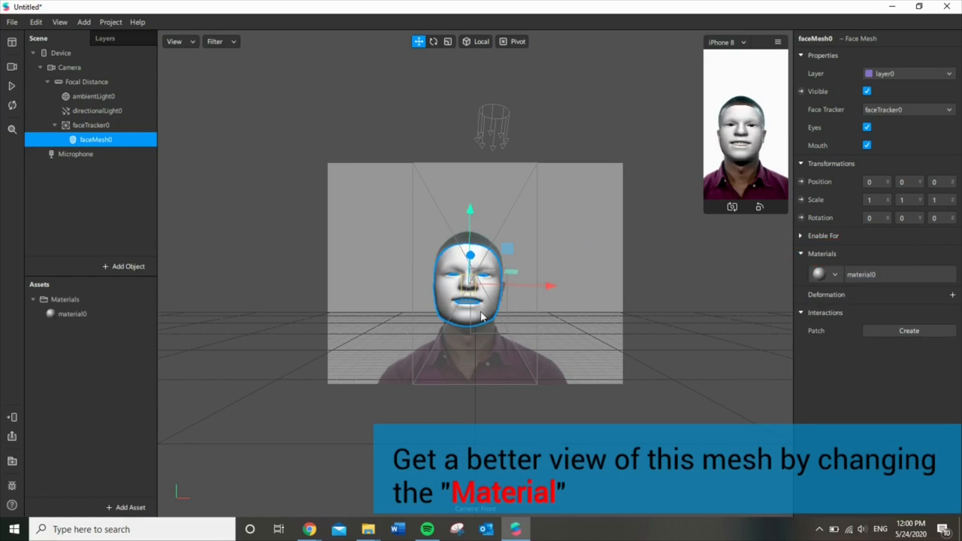
double_click(80, 315)
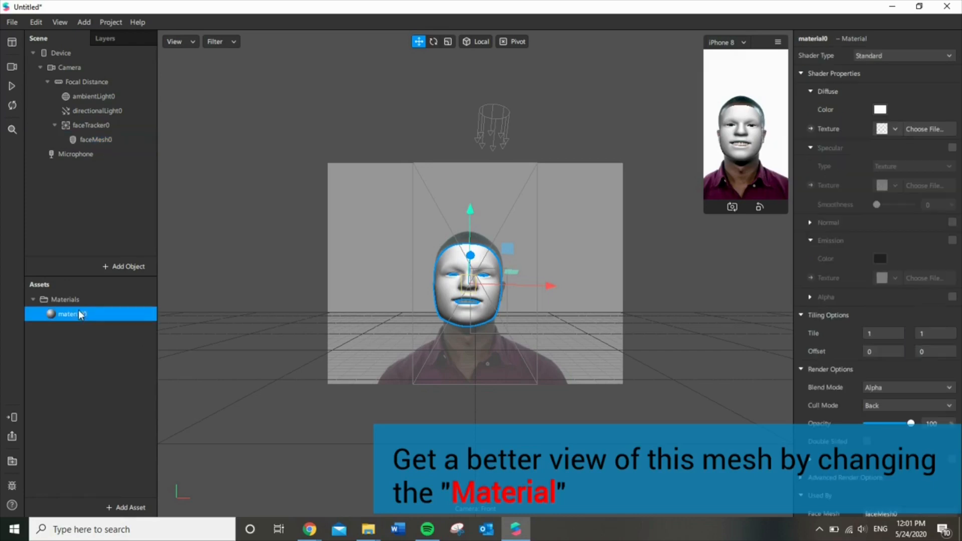
type("face ")
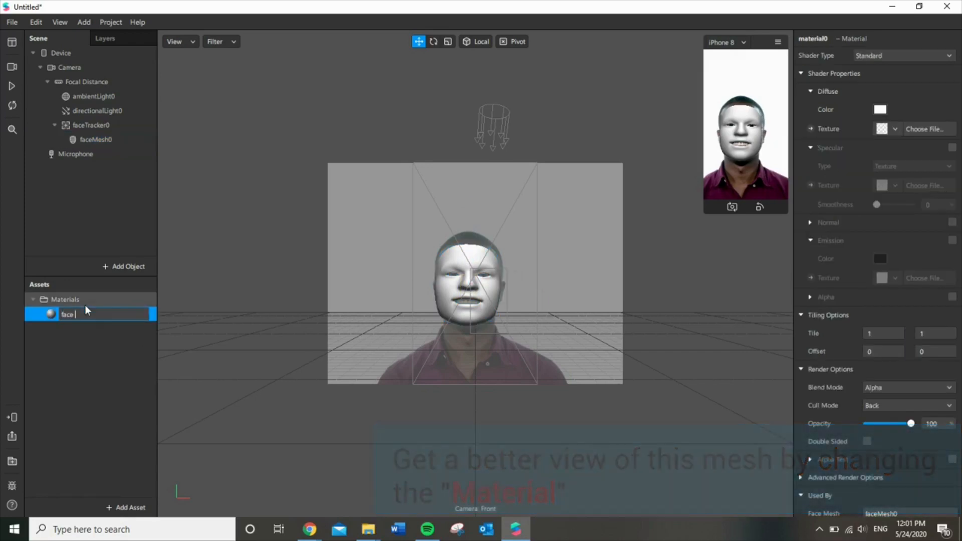
type("mesh")
key("Return")
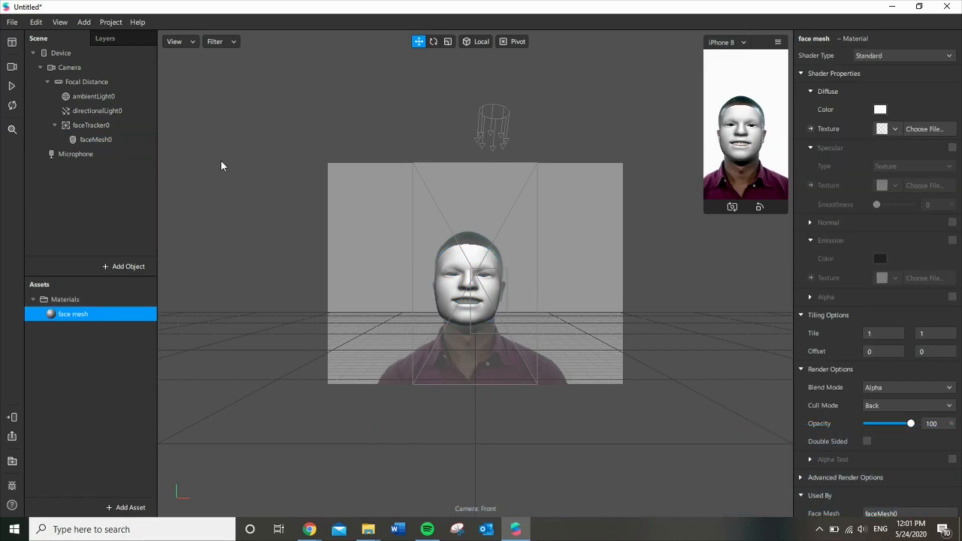
scroll(488, 299, "up", 3)
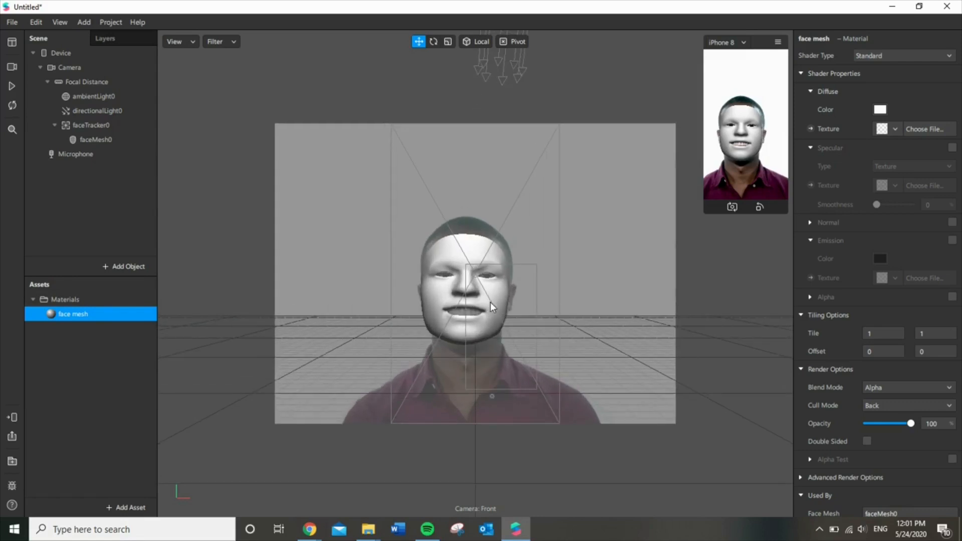
left_click_drag(553, 320, 533, 336)
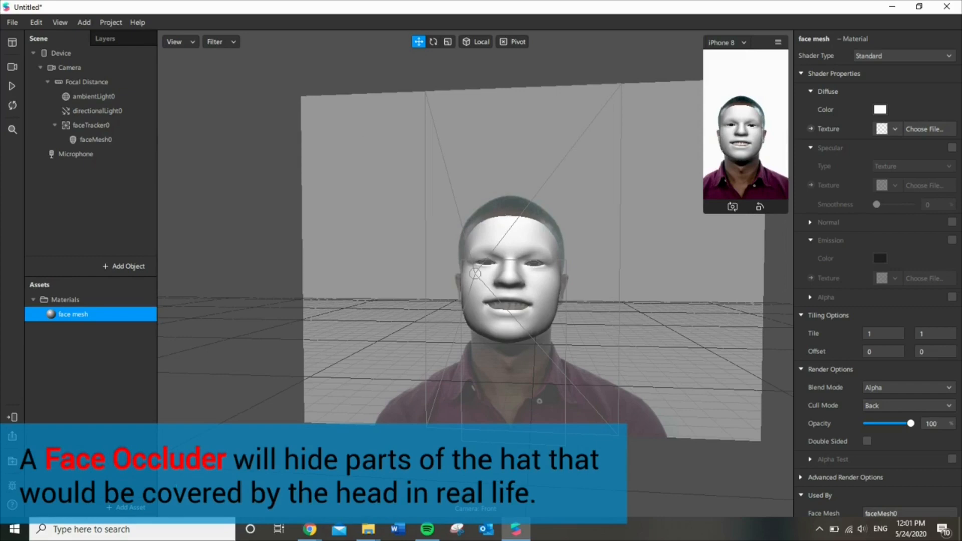
Switch to Chrome and review the Face Reference Assets download page in a maximized window.
key("alt+Tab")
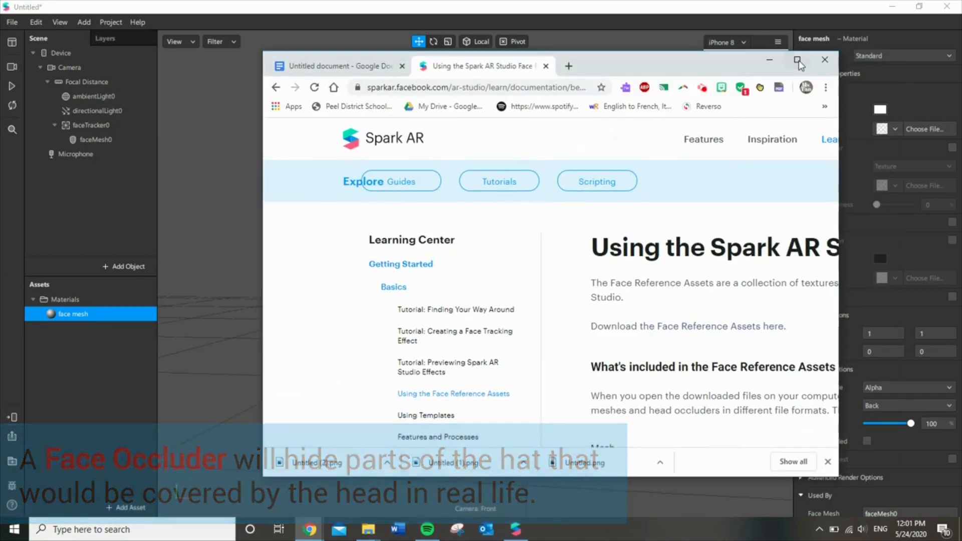
left_click(797, 60)
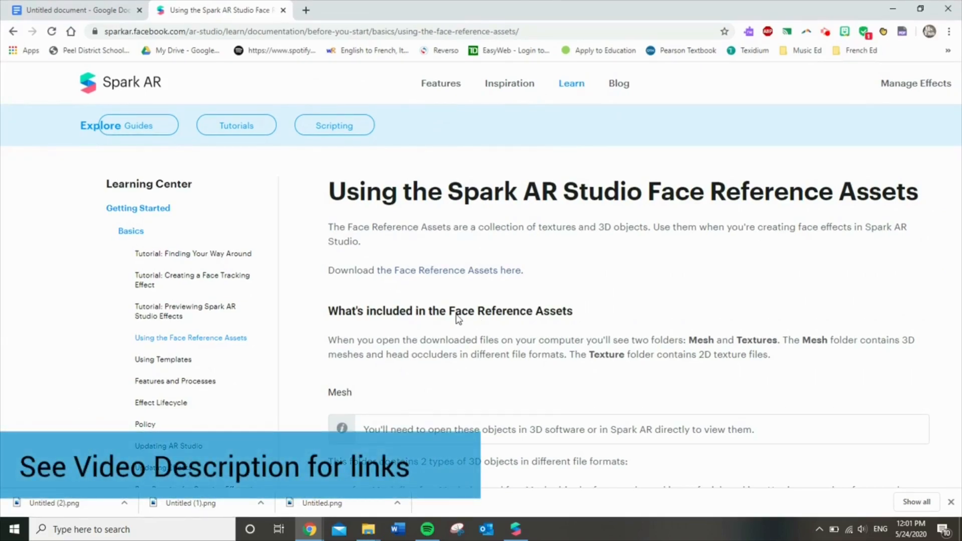
scroll(460, 247, "down", 1)
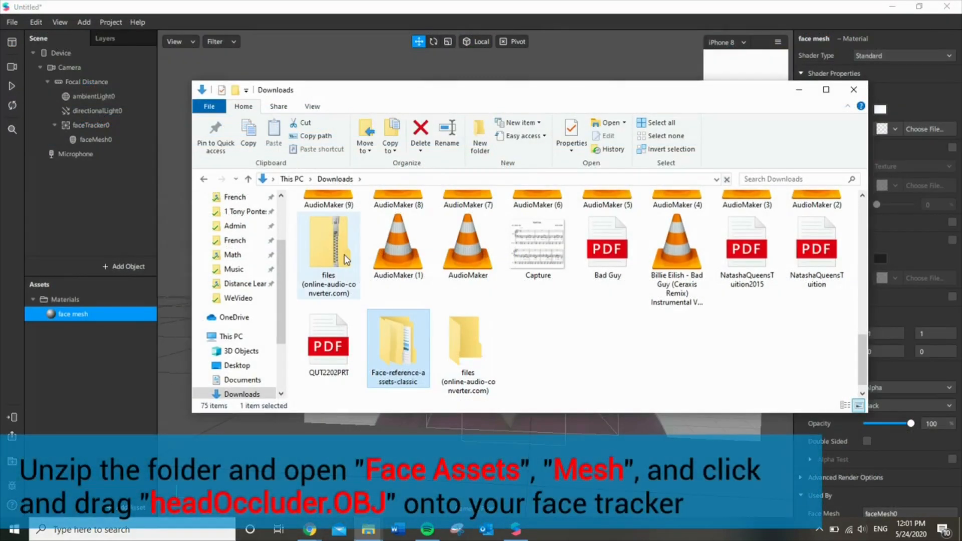
Open the Mesh subfolder of FaceAssets inside the downloaded Face-reference-assets-classic folder.
double_click(399, 347)
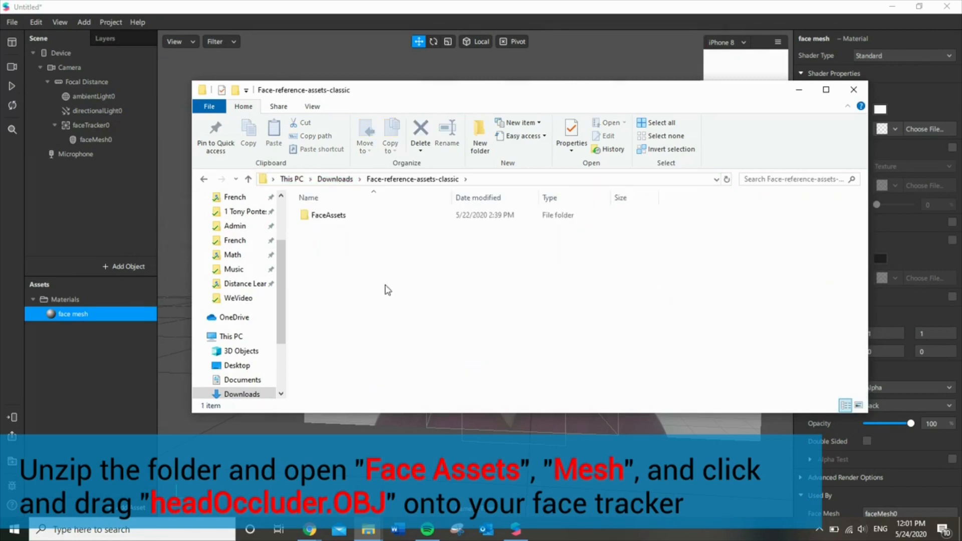
left_click(339, 219)
double_click(335, 216)
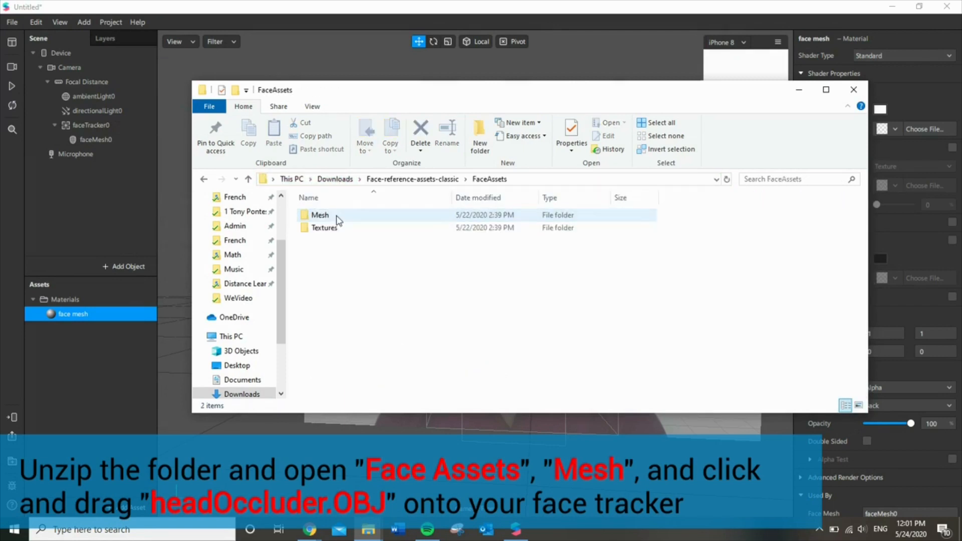
left_click(337, 217)
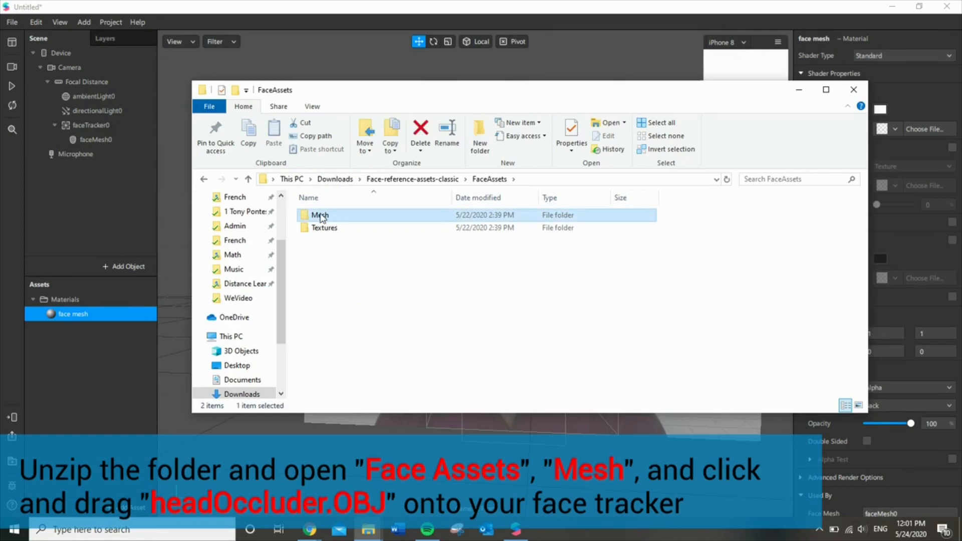
double_click(321, 216)
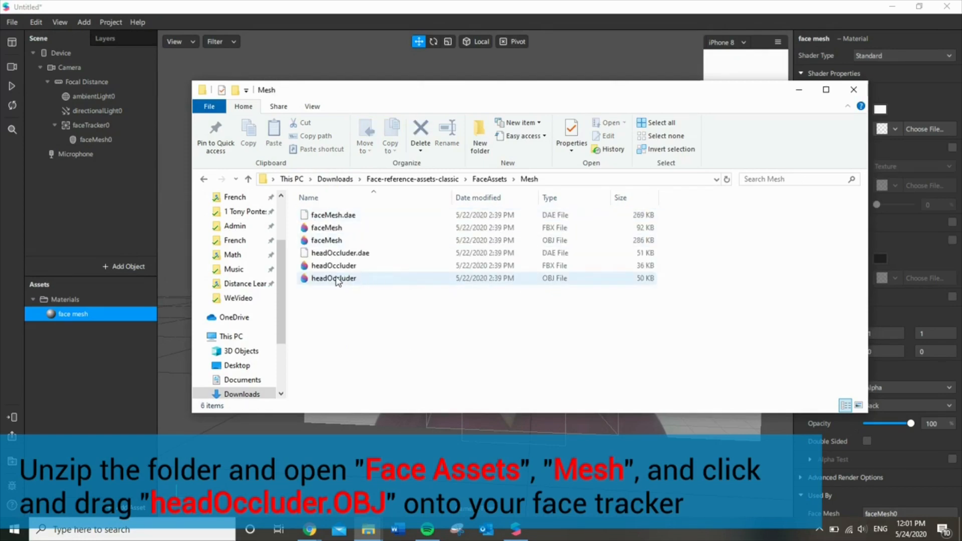
Import the headOccluder OBJ file into the Spark AR scene and make it a child of faceTracker0.
left_click(334, 278)
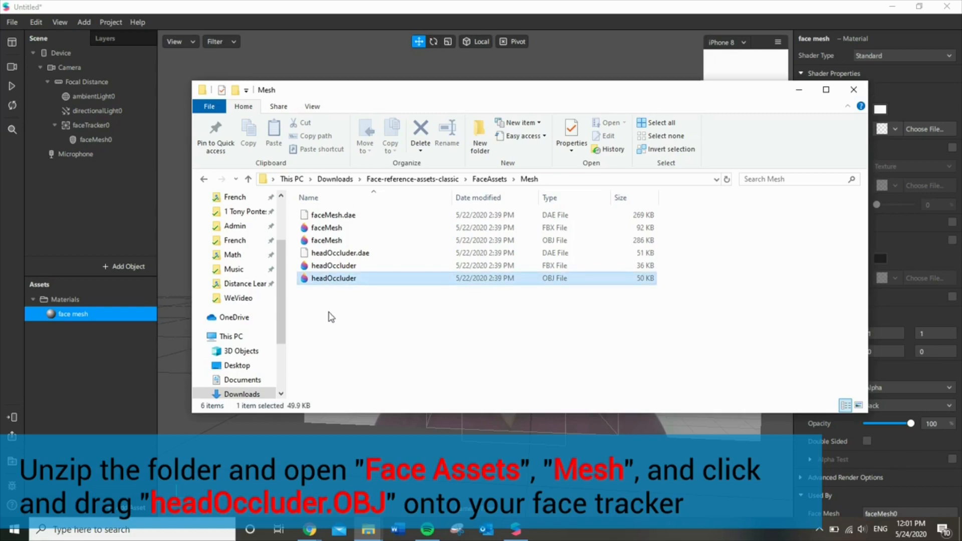
left_click_drag(334, 278, 95, 125)
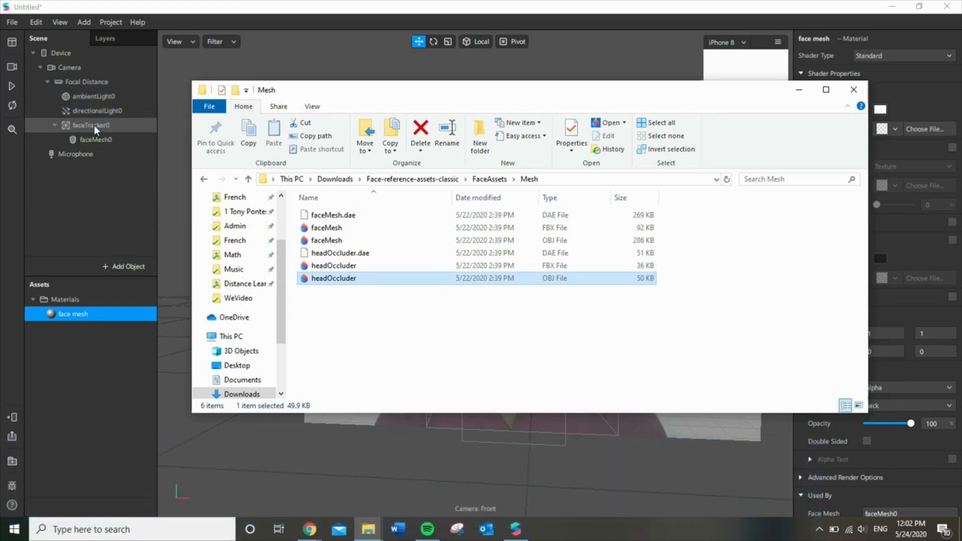
left_click(799, 93)
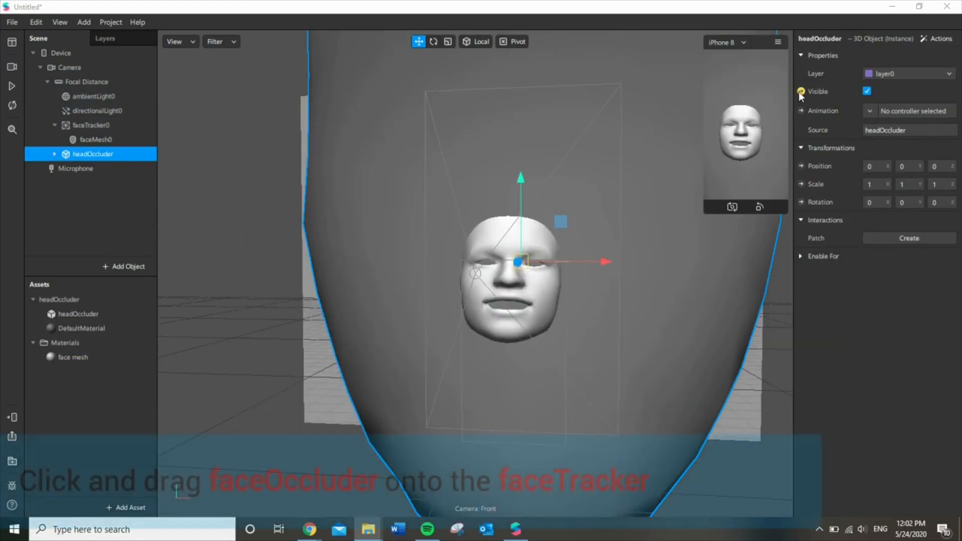
left_click(9, 86)
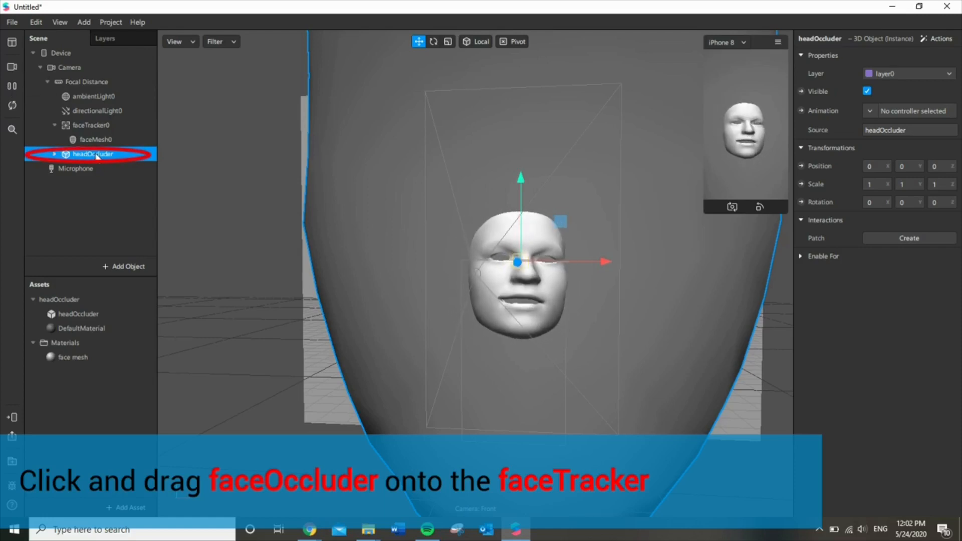
left_click_drag(97, 157, 110, 123)
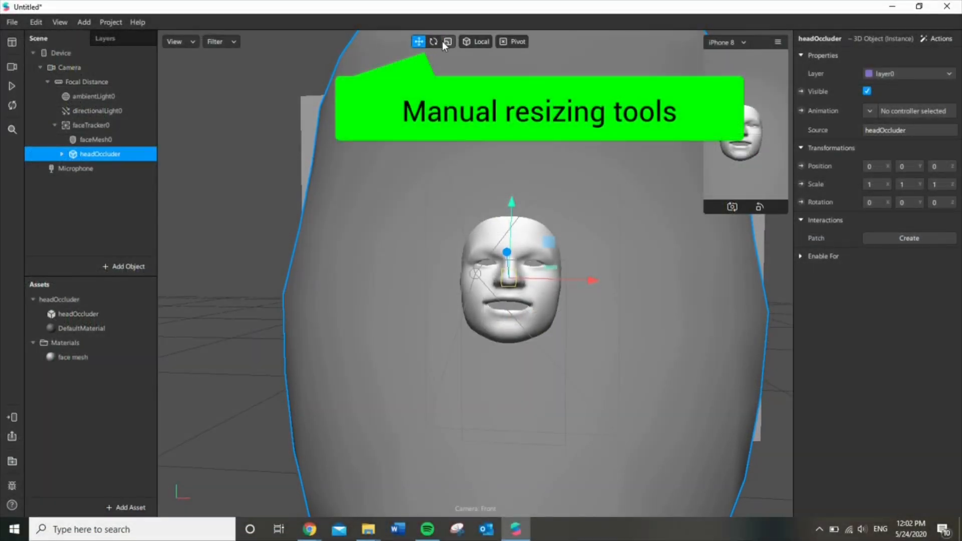
Try manually scaling the head occluder in the viewport, uniformly to 0.57 and along X to 0.522.
left_click(443, 41)
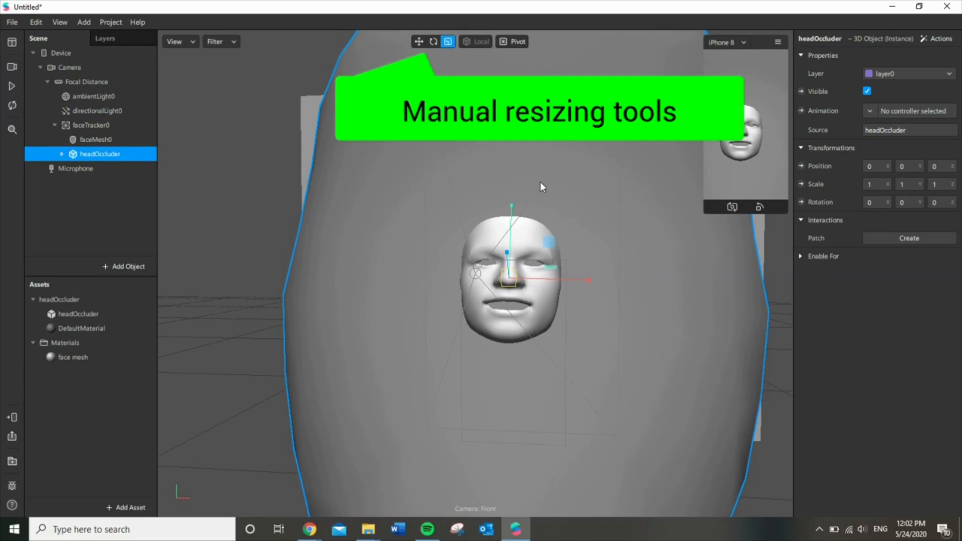
right_click_drag(566, 282, 446, 368)
right_click_drag(577, 360, 516, 284)
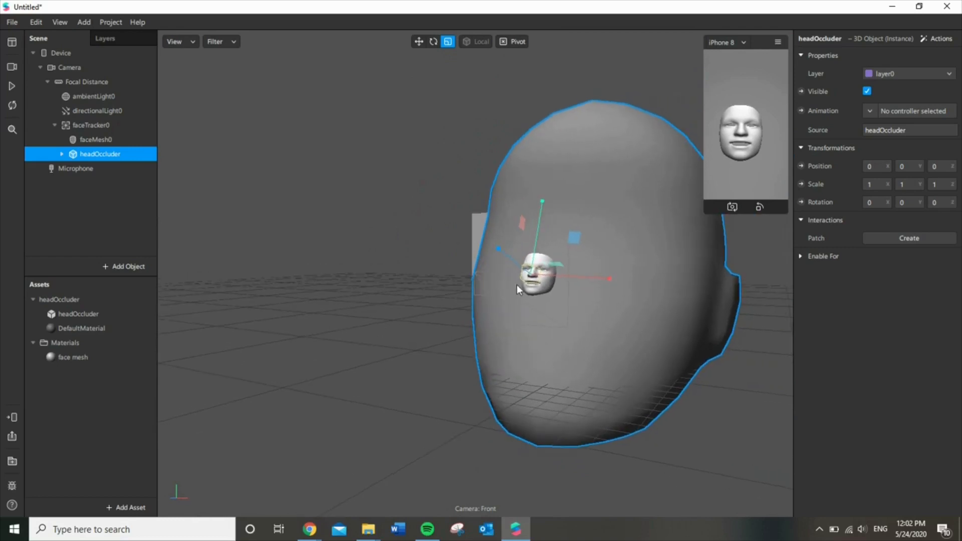
left_click_drag(536, 276, 541, 379)
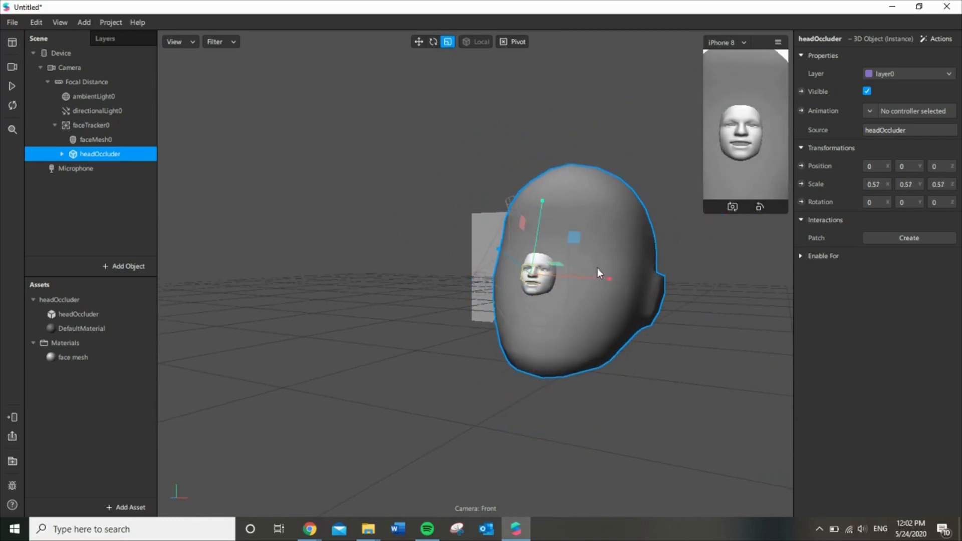
mouse_move(607, 275)
left_mouse_down()
mouse_move(579, 279)
mouse_move(669, 279)
mouse_move(599, 279)
left_mouse_up()
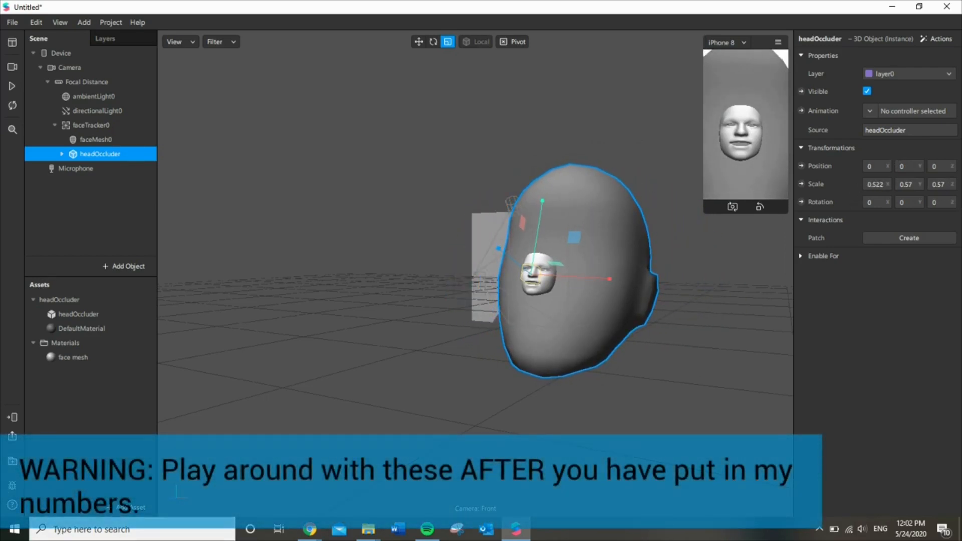
key("alt+Tab")
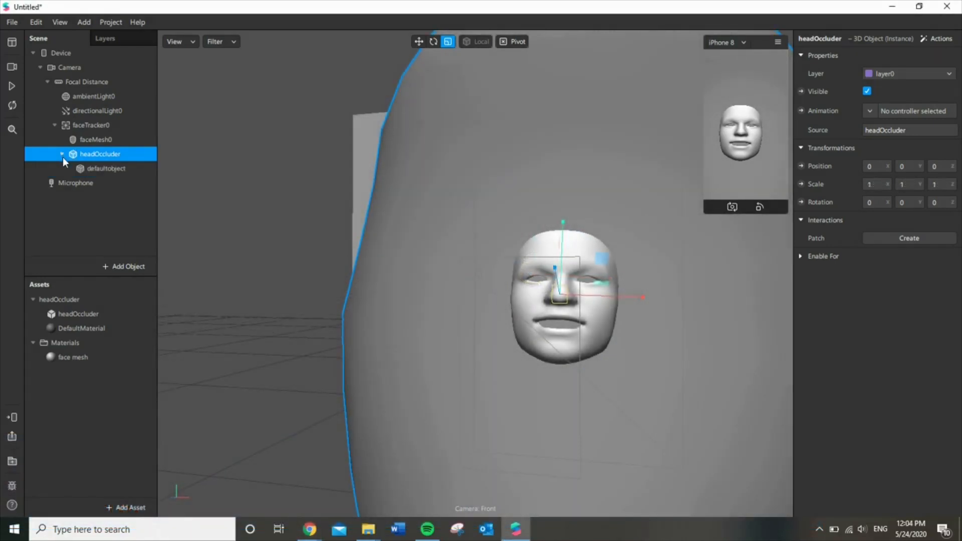
Set the scale of the head occluder's defaultobject mesh to 0.13 on X, Y and Z.
left_click(90, 169)
left_click(872, 146)
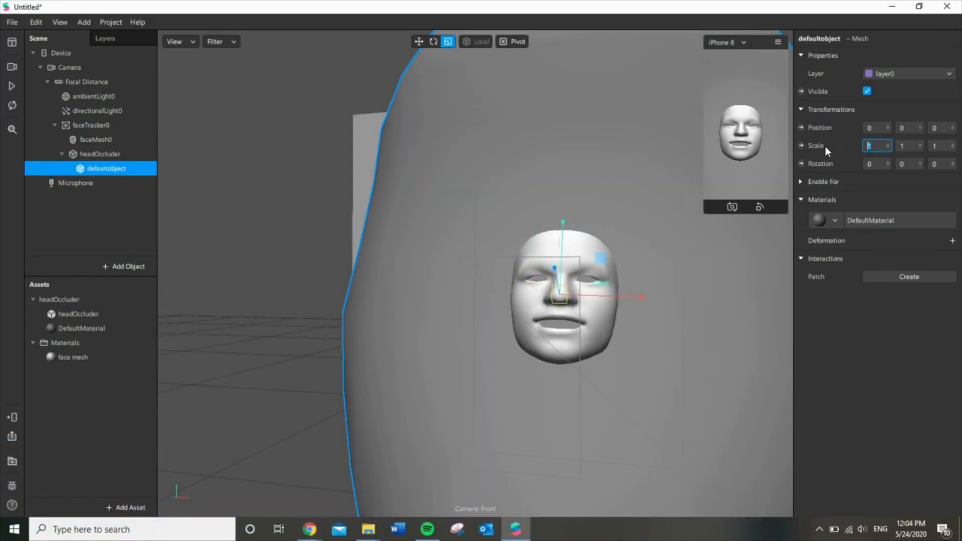
type(".13")
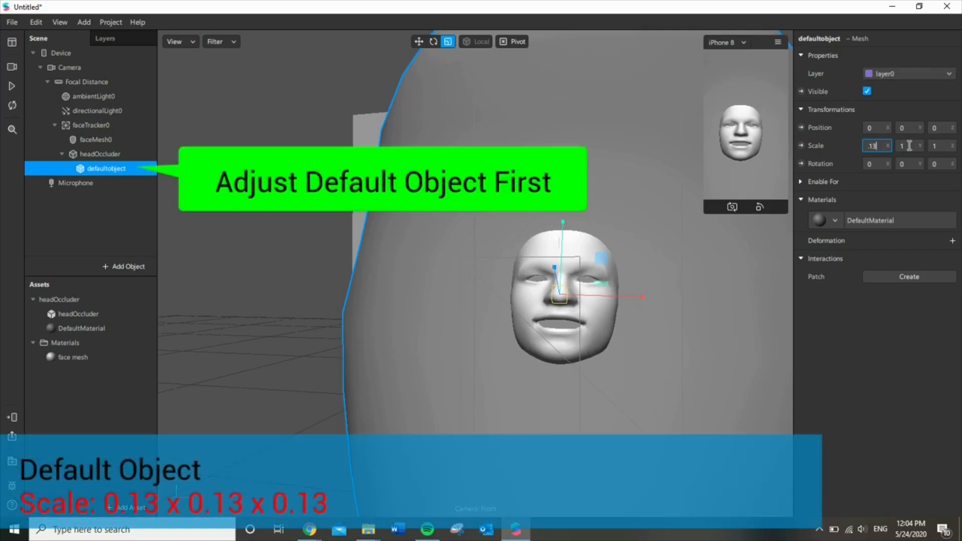
left_click(904, 146)
type(".13")
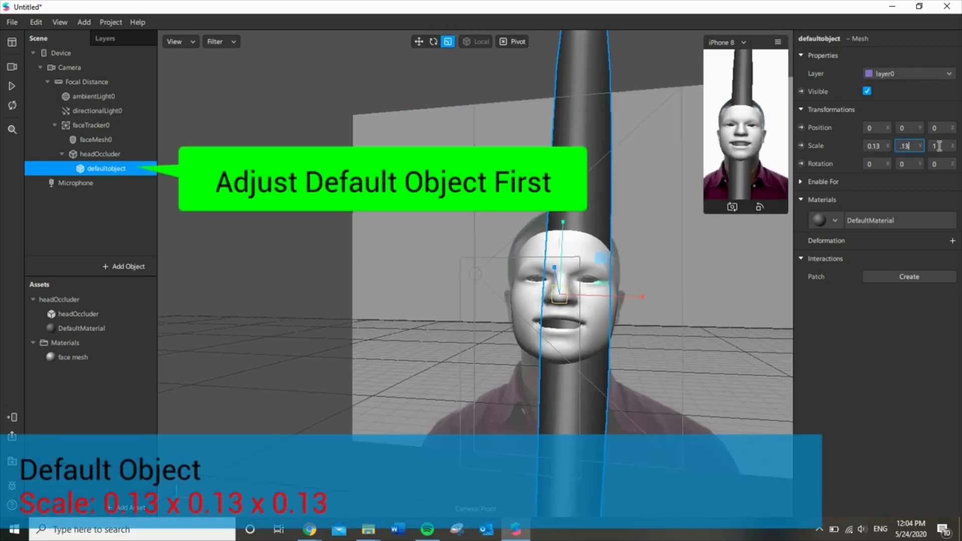
left_click(936, 146)
type(".13")
key("Return")
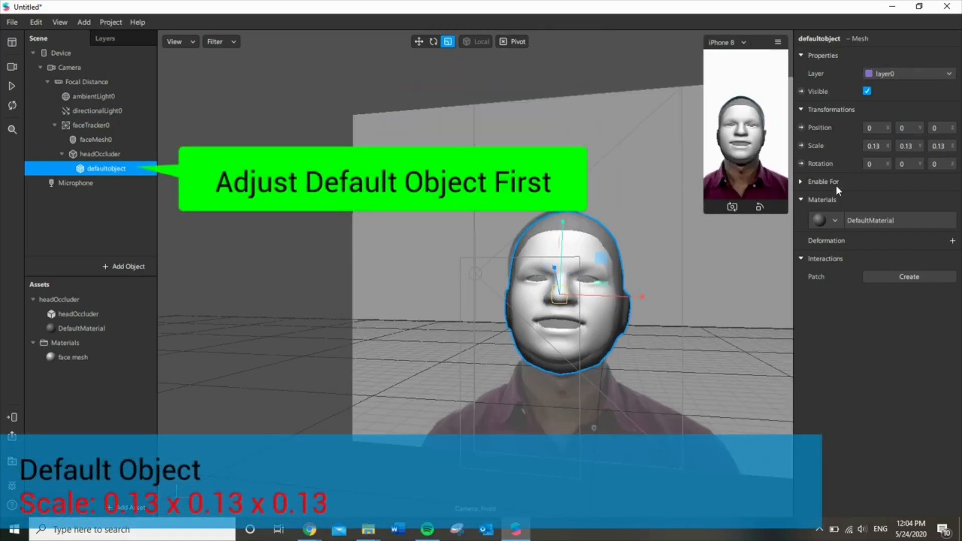
Set the headOccluder's position to X -0.00086, Y -0.02437 and Z -0.00176.
left_click_drag(648, 345, 724, 299)
left_click_drag(479, 322, 440, 273)
left_click_drag(579, 249, 716, 322)
scroll(554, 260, "up", 4)
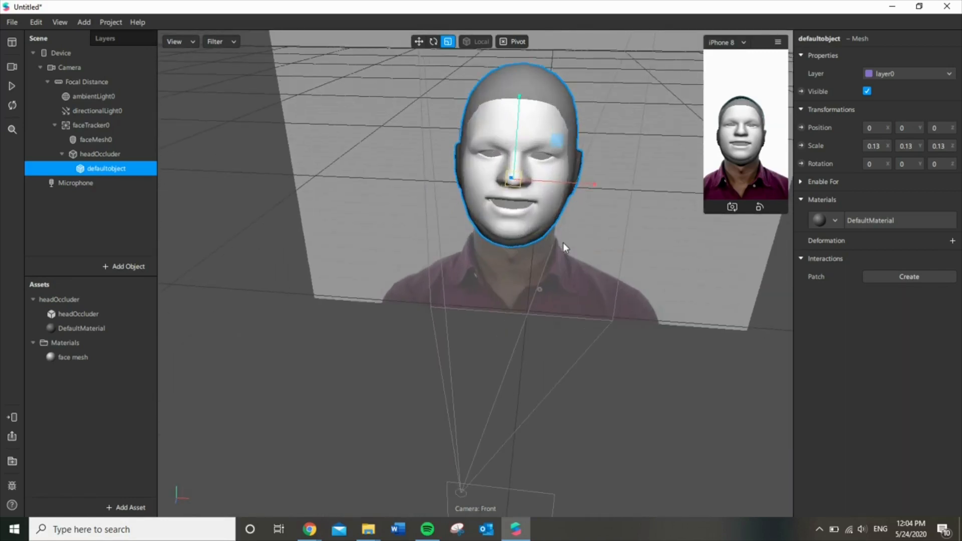
left_click_drag(564, 247, 562, 184)
left_click(561, 185)
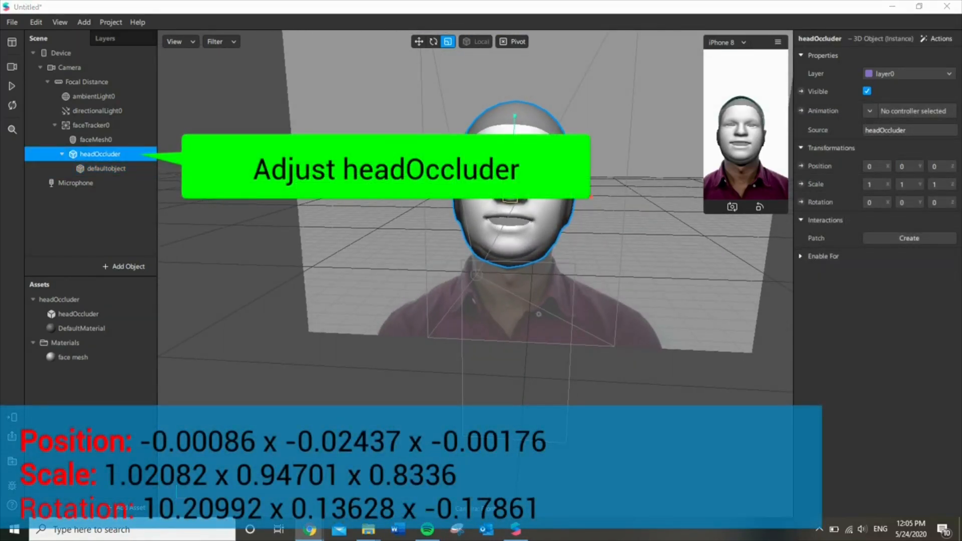
left_click(877, 167)
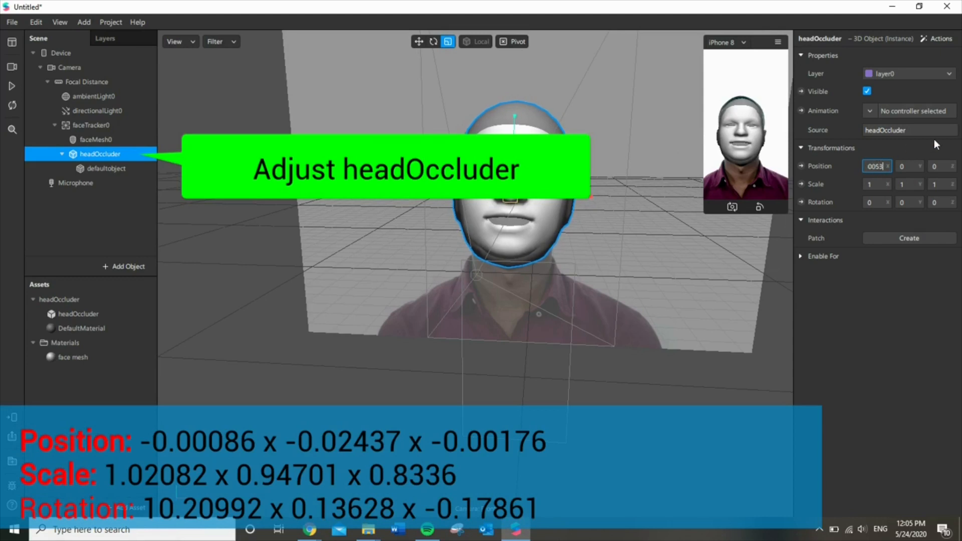
key("BackSpace")
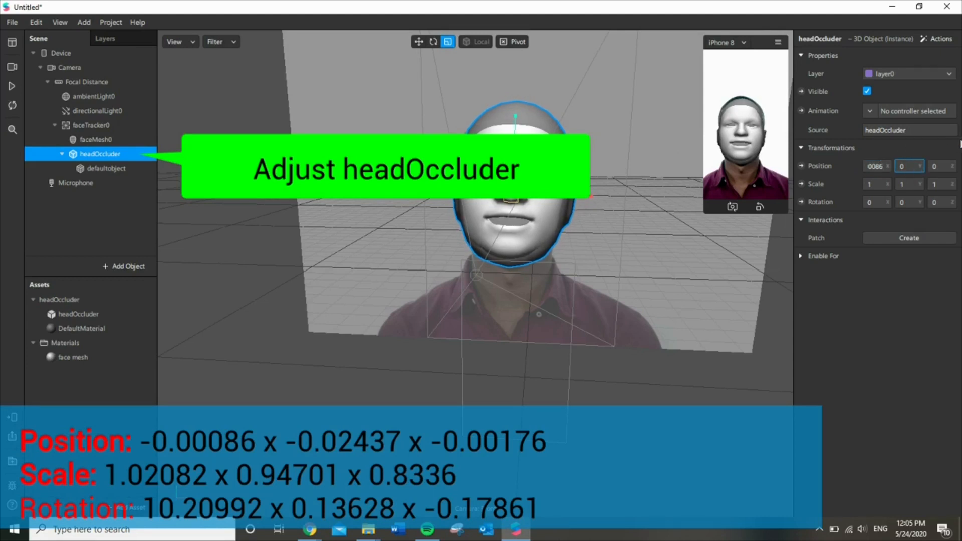
key("Tab")
type("-")
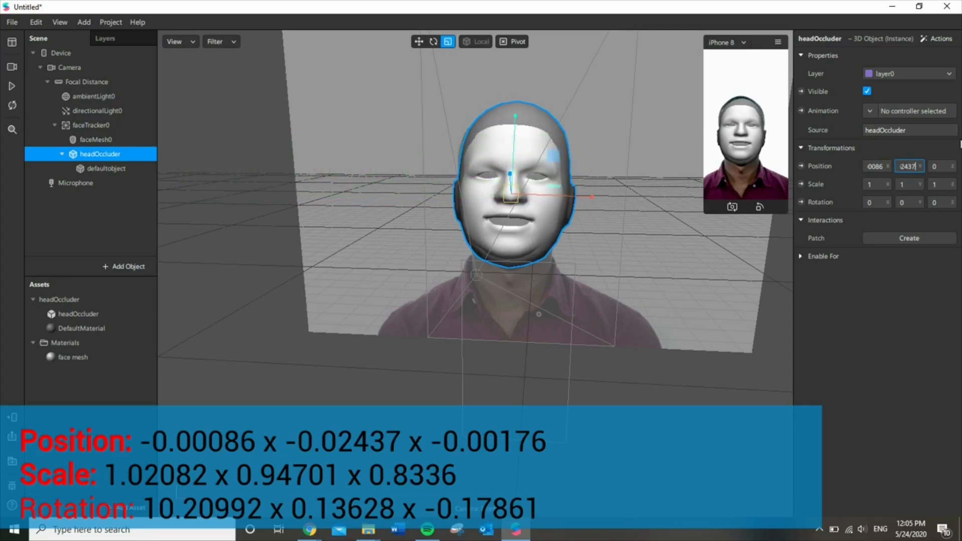
key("Tab")
type("-")
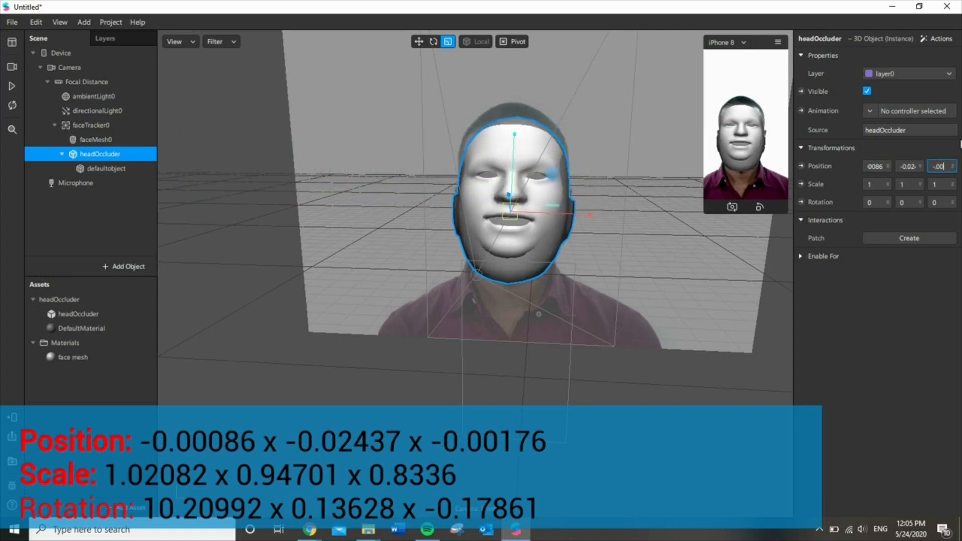
type(".00176")
key("Tab")
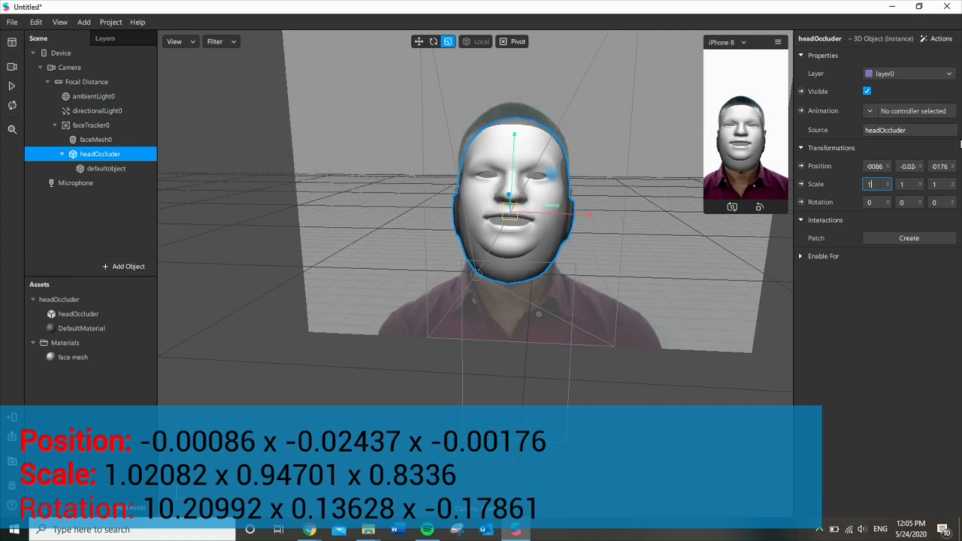
Set the headOccluder's scale to X 1.02082, Y 0.94701 and Z 0.8336.
type("1.0208")
key("Tab")
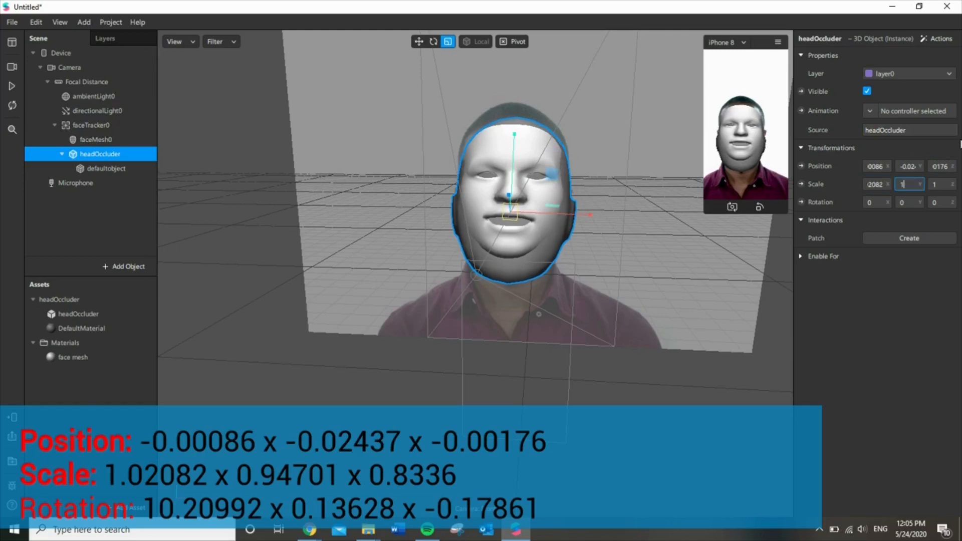
type(".9470")
key("Tab")
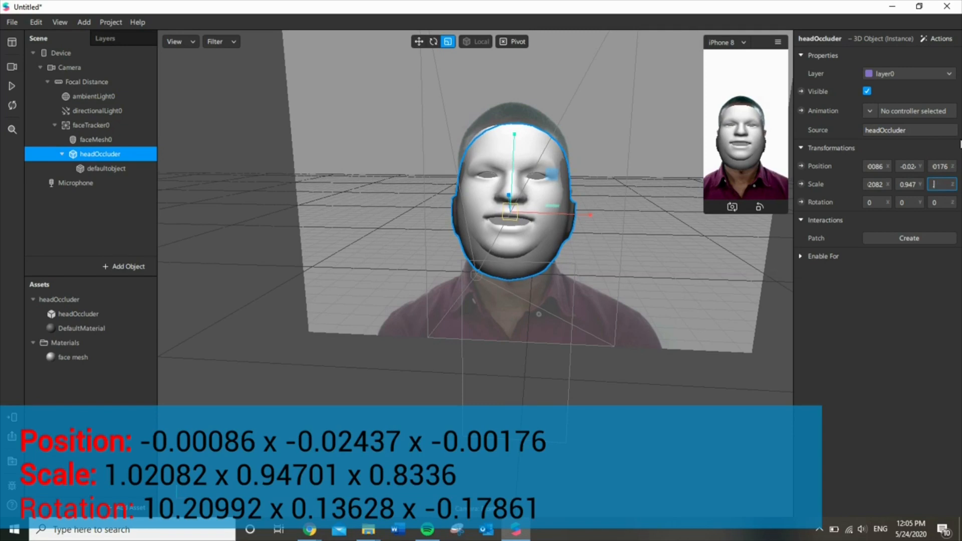
type("0.8336")
key("Tab")
Set the headOccluder's rotation to X 10.20992, Y 0.13628 and Z -0.17861, and deselect it.
type("1")
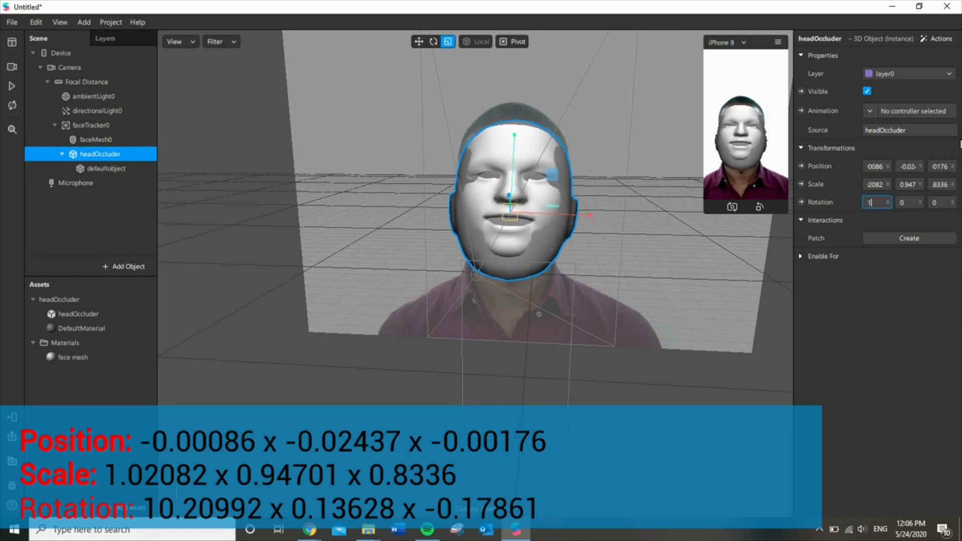
type("0.20992")
key("Tab")
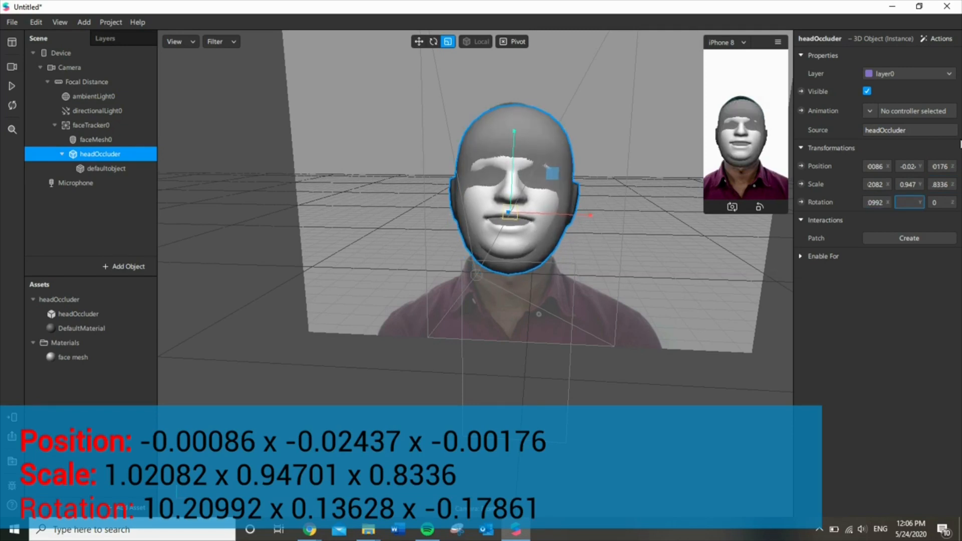
type("0.13628")
key("Tab")
type("-.17861")
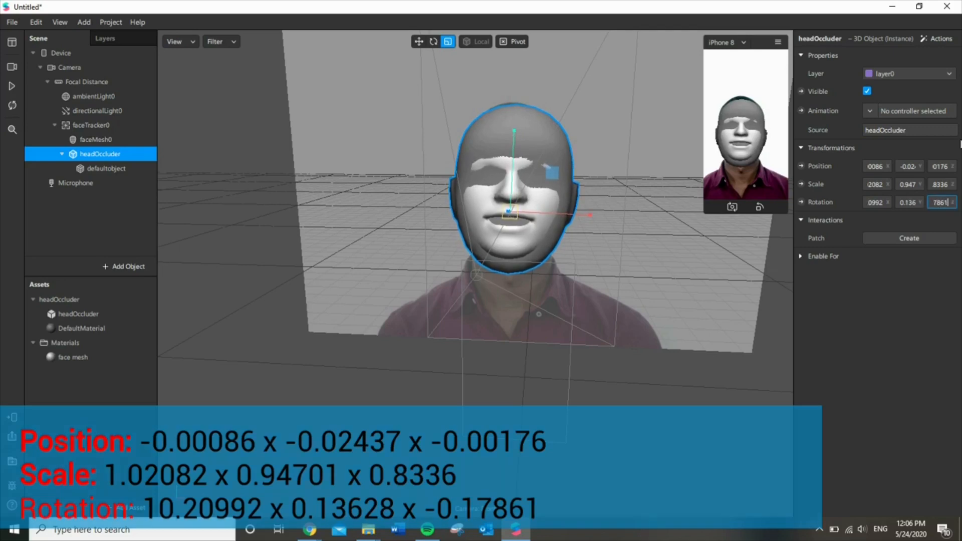
left_click(184, 216)
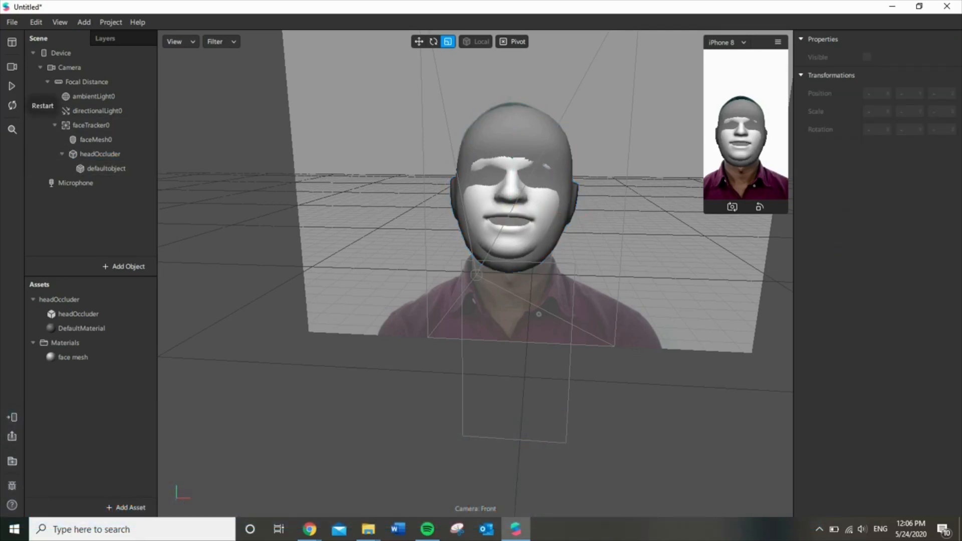
Play the simulation video briefly to check the occluder's tracking, pause it, and make faceMesh0 invisible.
left_click(12, 86)
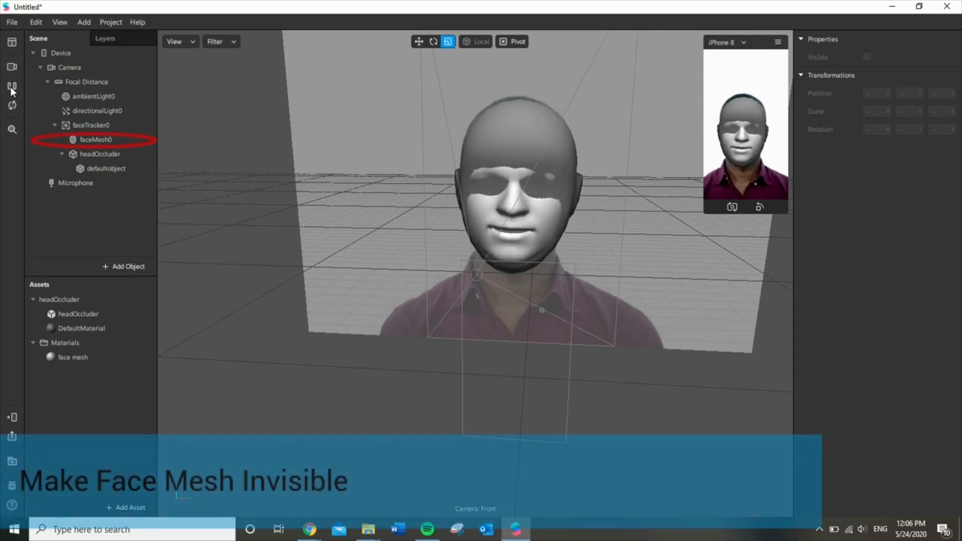
left_click(10, 86)
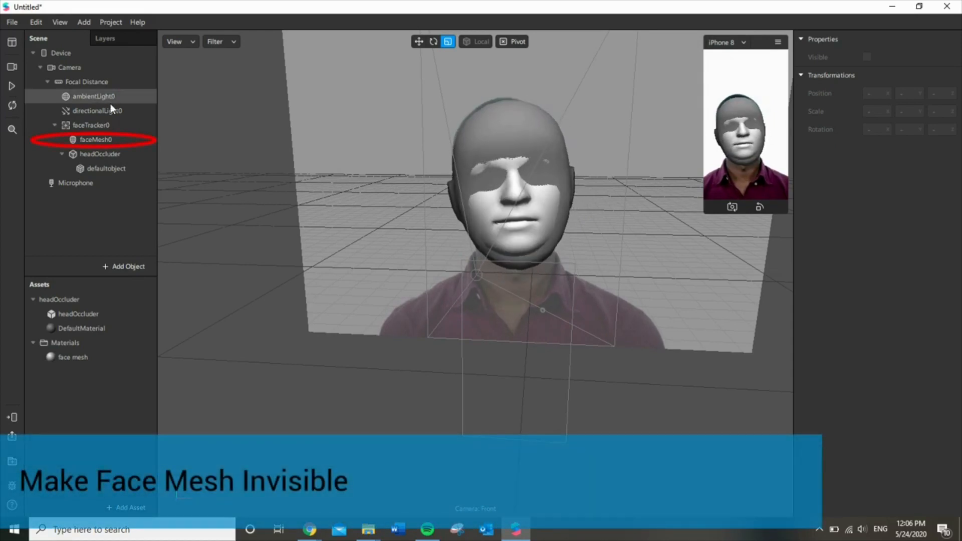
left_click(107, 141)
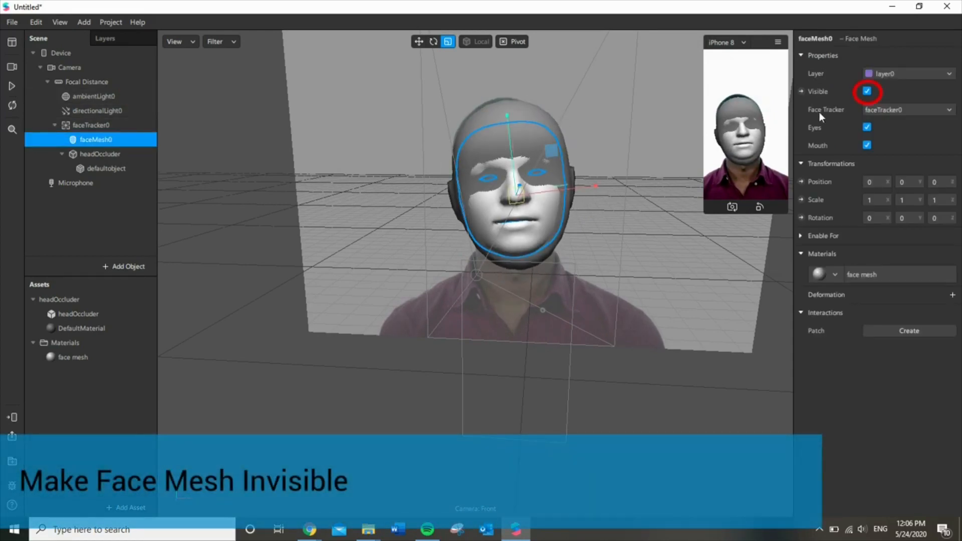
left_click(867, 92)
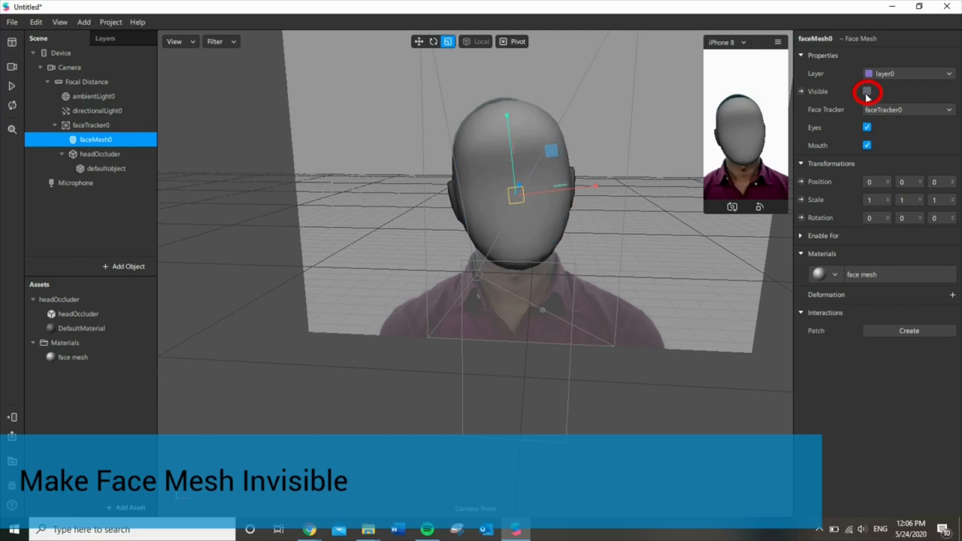
Create a new material for the headOccluder's defaultobject in place of DefaultMaterial.
left_click(95, 169)
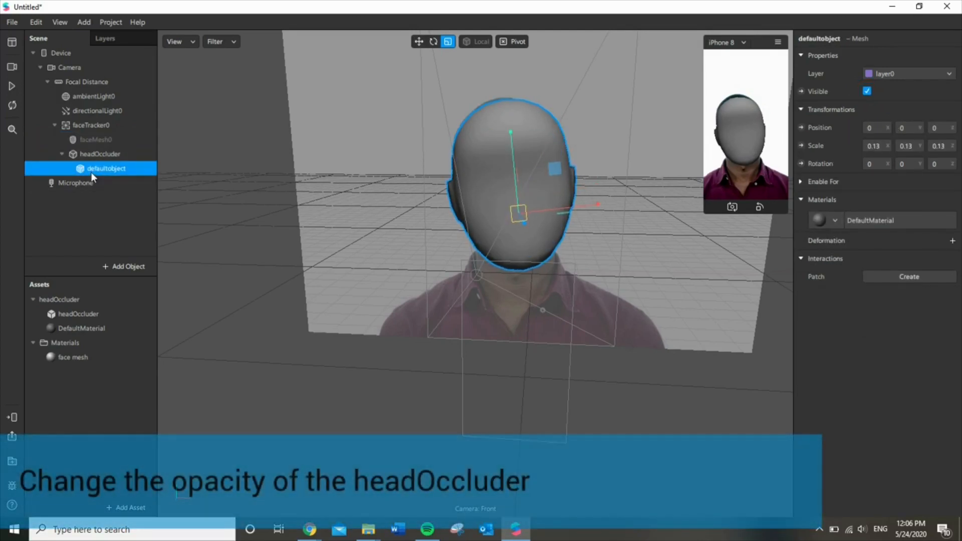
left_click(105, 155)
left_click(111, 165)
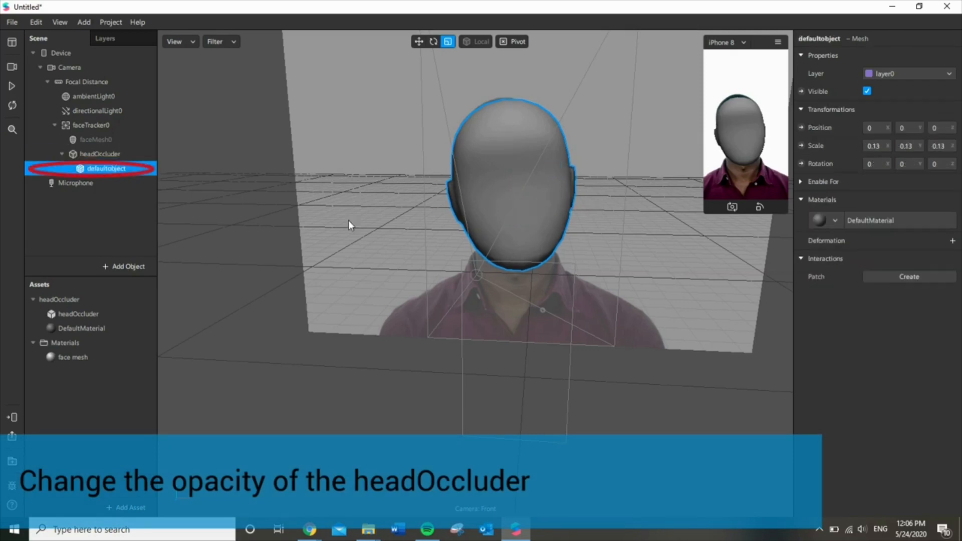
left_click(831, 222)
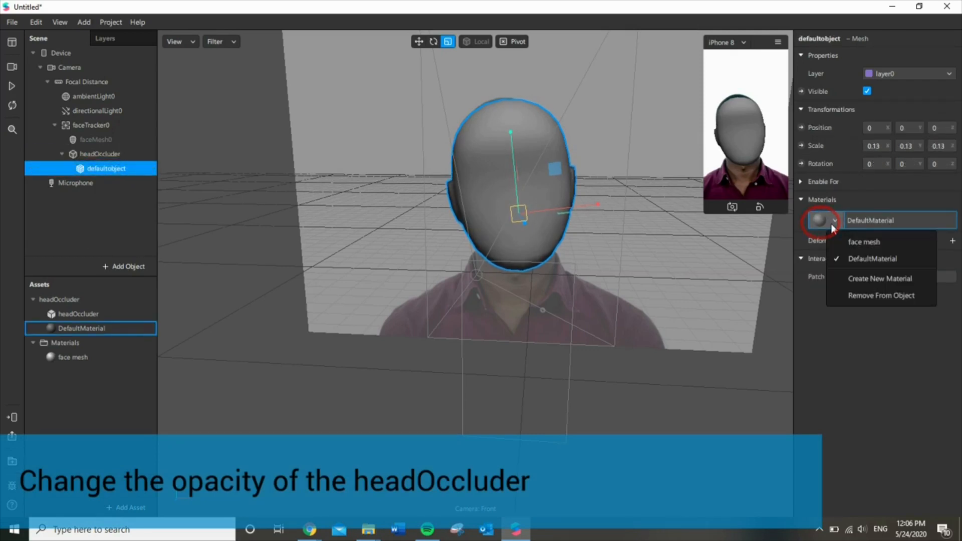
left_click(842, 279)
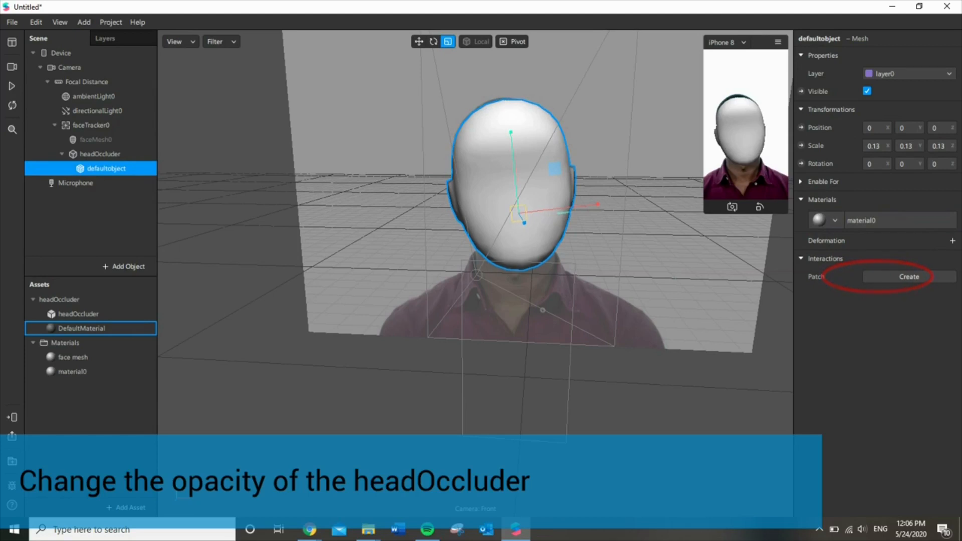
Rename the new material as "face occluder" and lower its opacity to 41%.
left_click(84, 371)
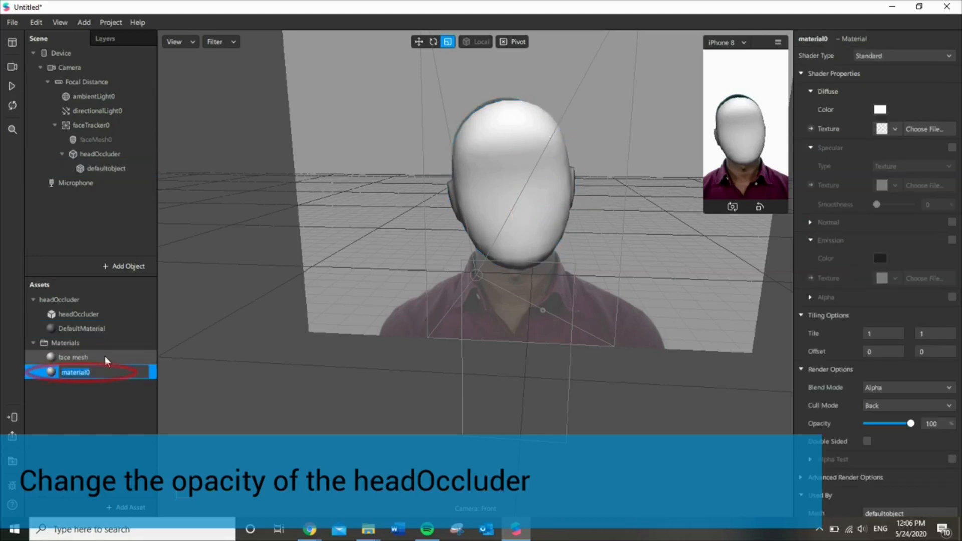
type("face occluder")
key("Return")
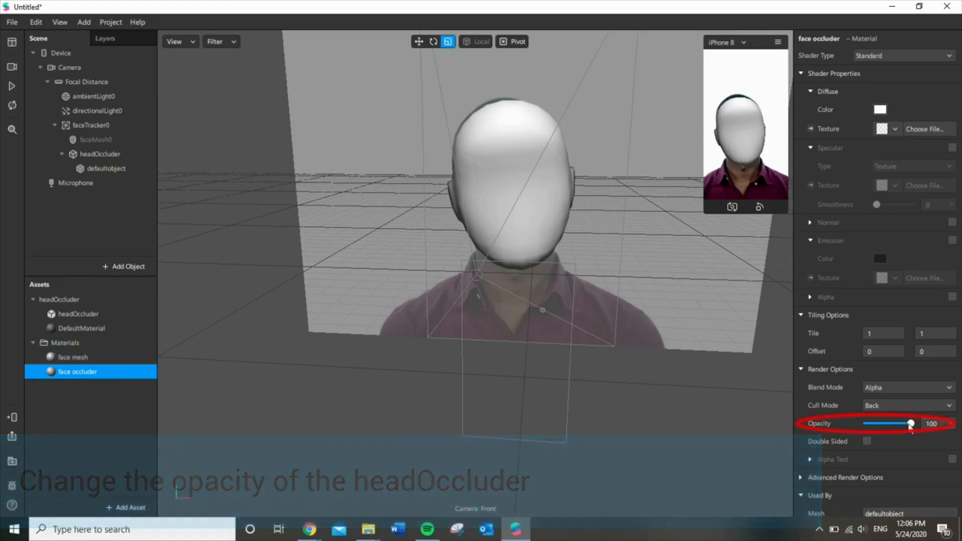
left_click_drag(911, 423, 883, 423)
scroll(571, 137, "up", 5)
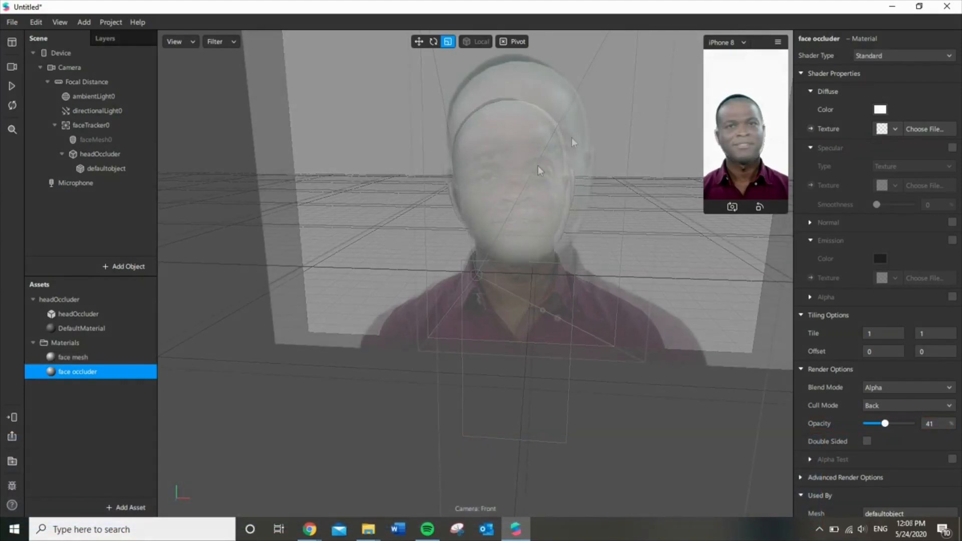
scroll(601, 125, "down", 5)
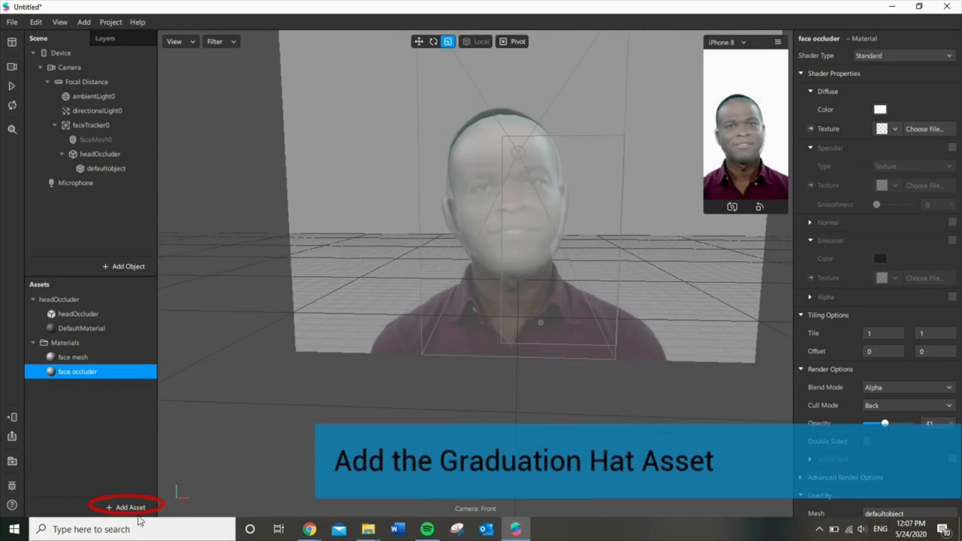
Open the AR Library for importing an asset and search it for "graduation hat".
left_click(127, 506)
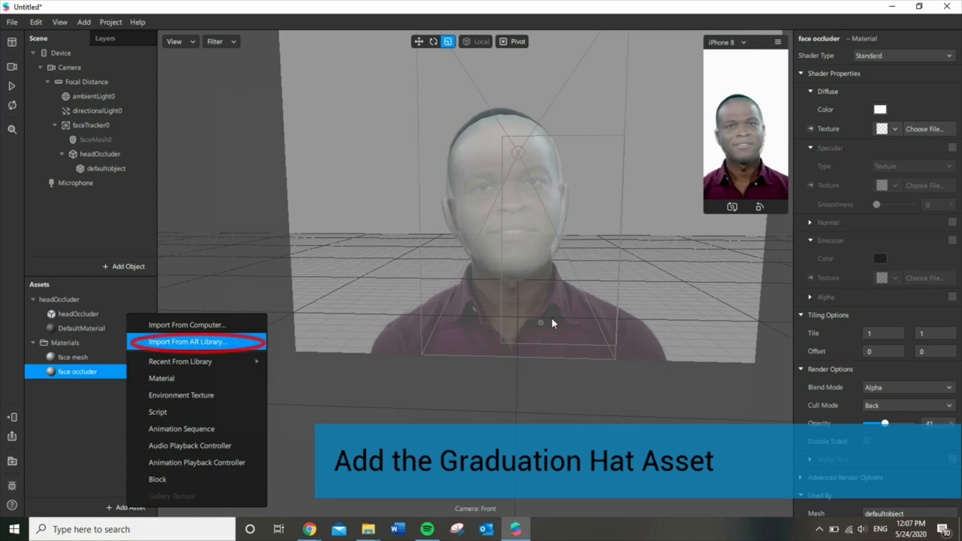
left_click(193, 342)
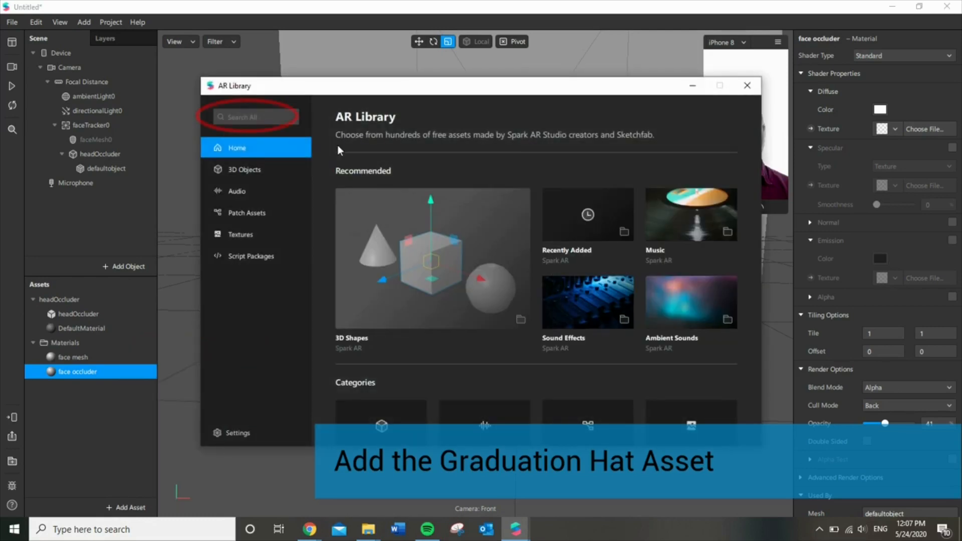
left_click(253, 120)
type("graduation hat")
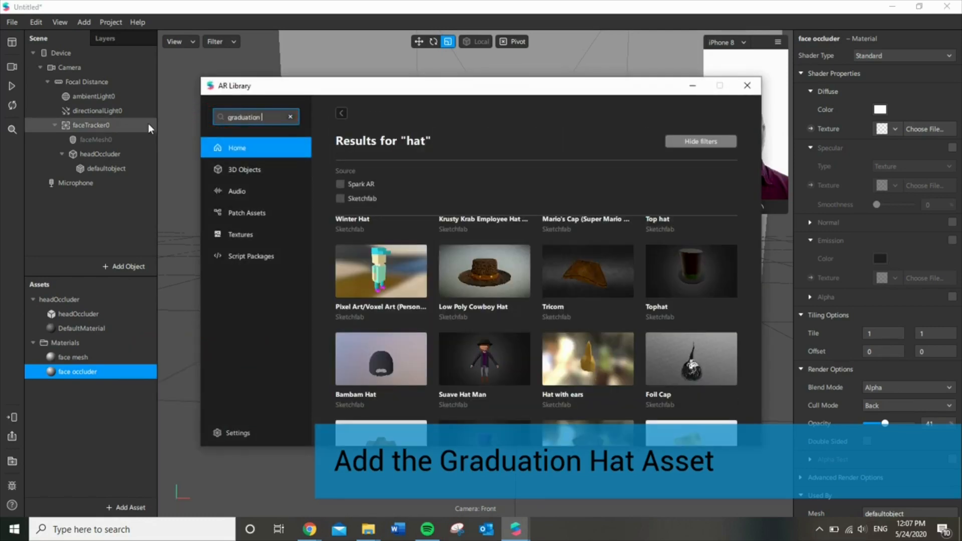
key("Return")
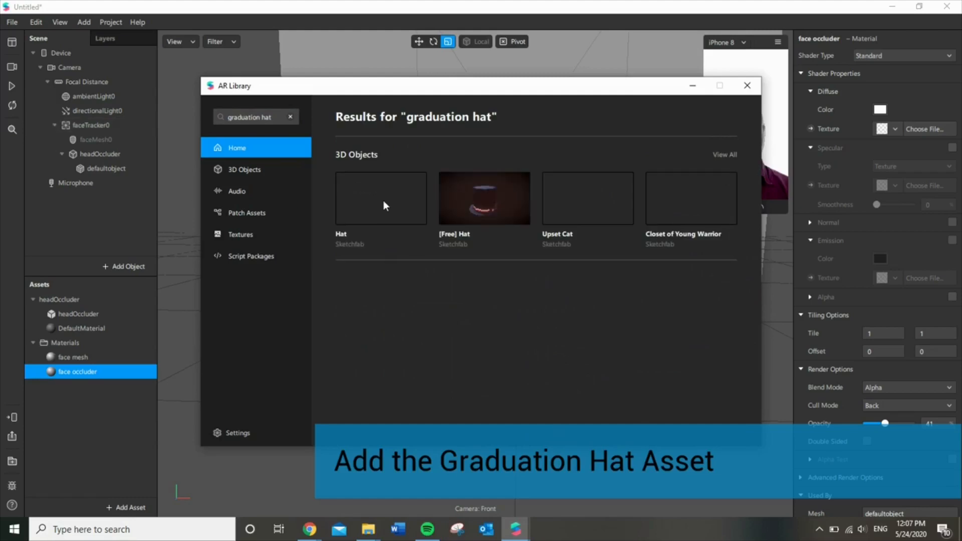
Import the free Sketchfab graduation cap named Hat from the full list of 3D object results and close the library.
left_click(722, 155)
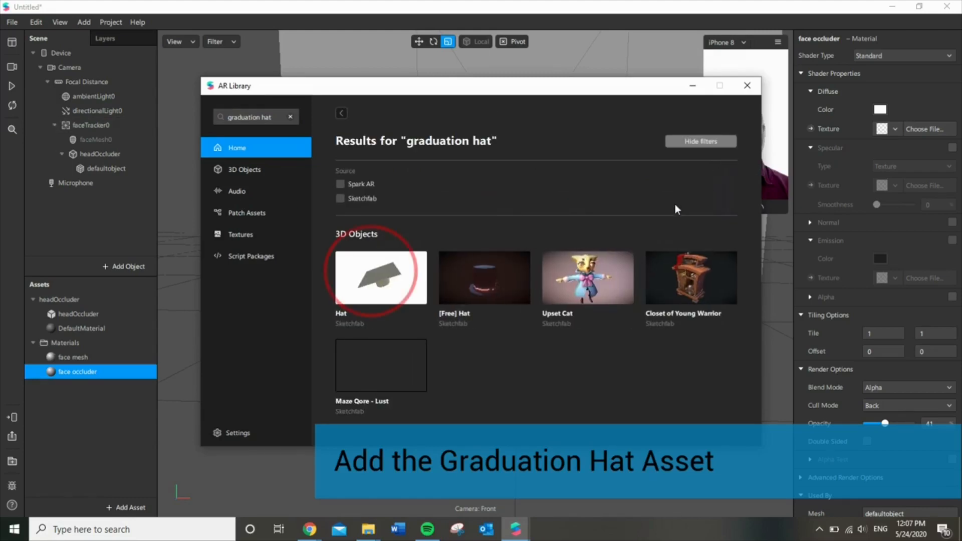
scroll(371, 275, "down", 1)
left_click(371, 275)
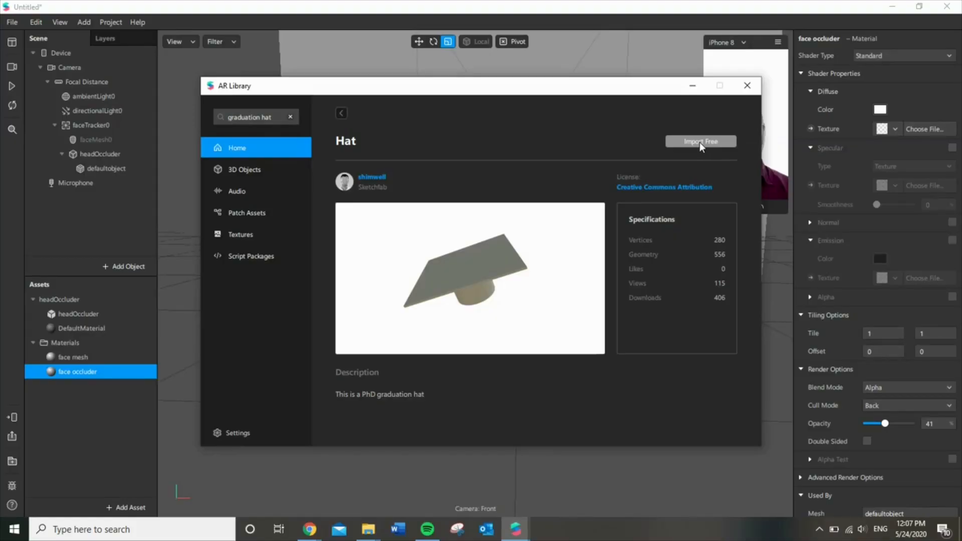
left_click(706, 137)
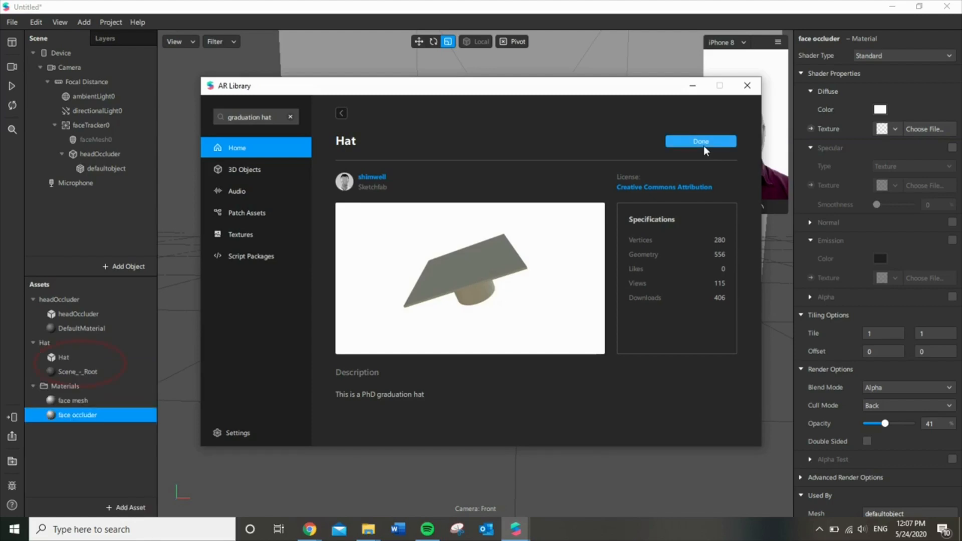
left_click(703, 145)
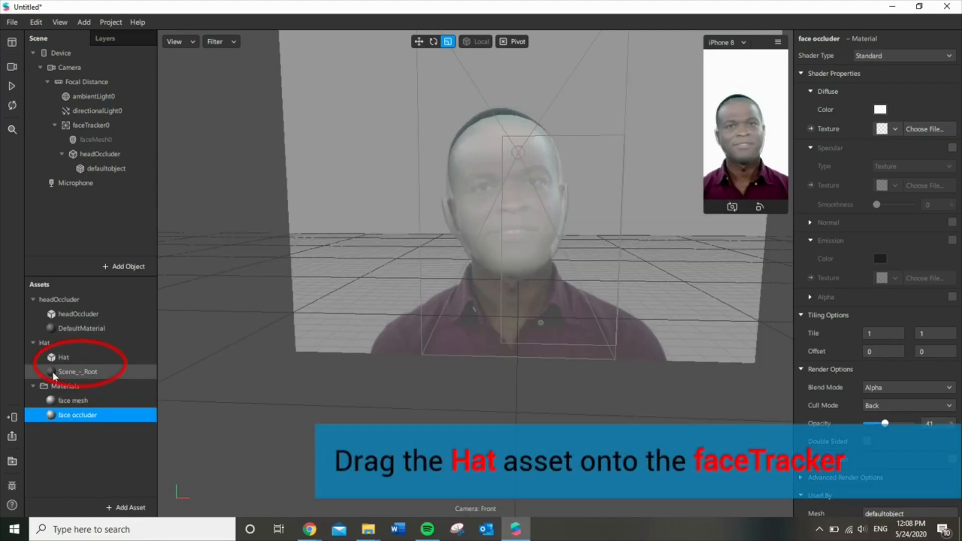
Add the imported Hat object to the scene as a child of faceTracker0.
left_click(67, 357)
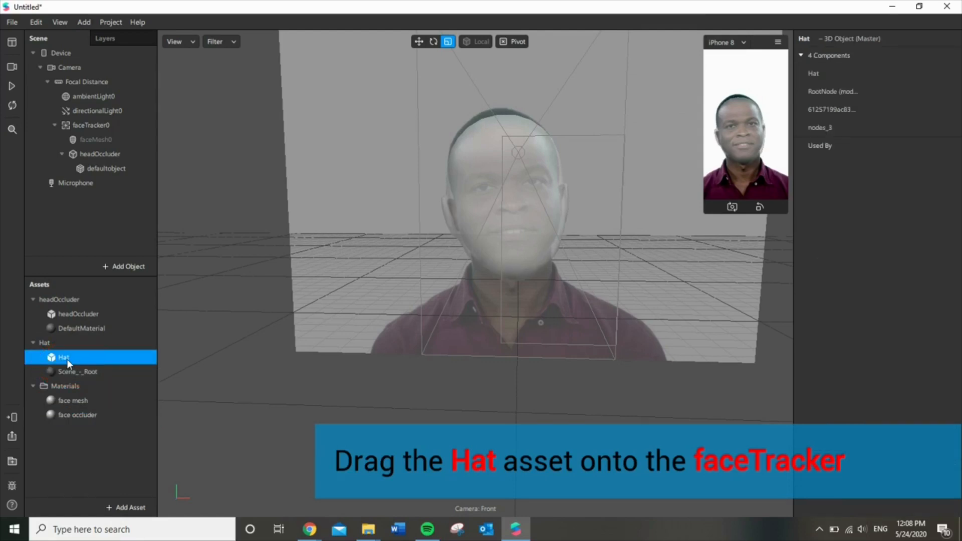
left_click_drag(116, 122, 109, 125)
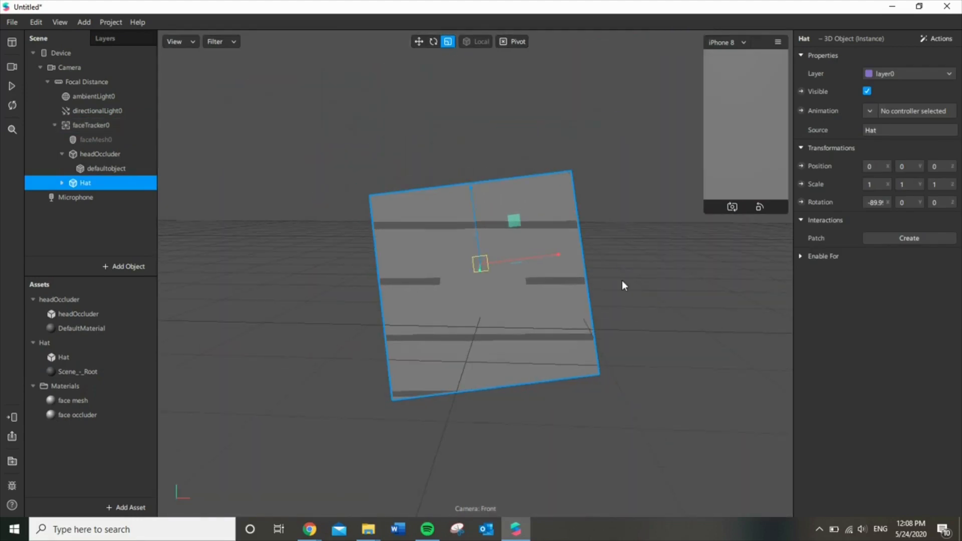
left_click_drag(622, 281, 527, 288)
scroll(528, 287, "up", 5)
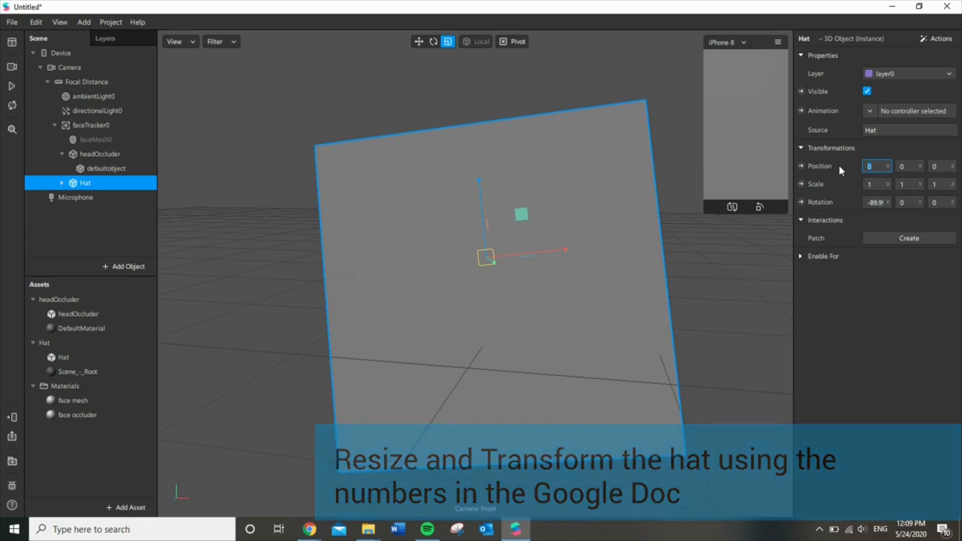
Set the Hat's position to X 0.02206 and Y 0.18027, with a negative Z offset.
type("0.022")
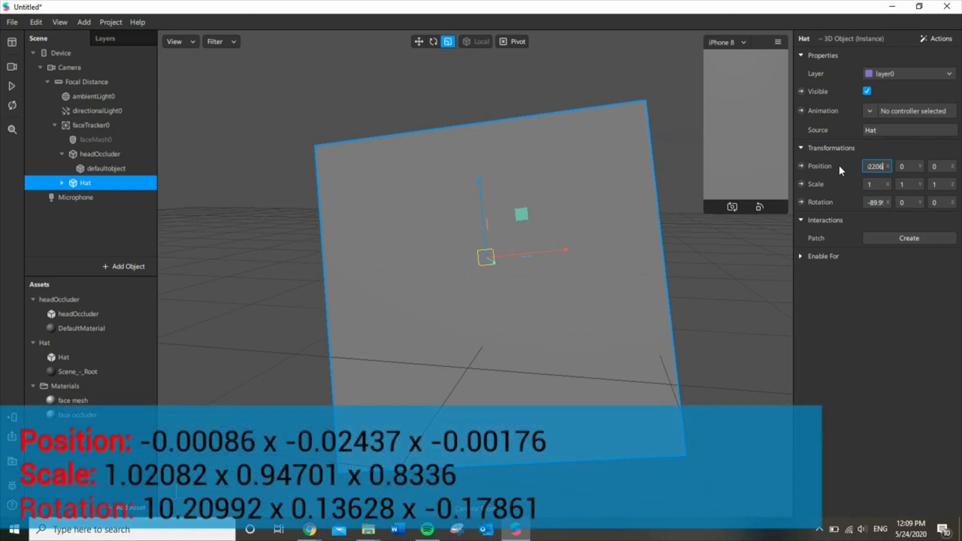
key("Tab")
type("0.028027")
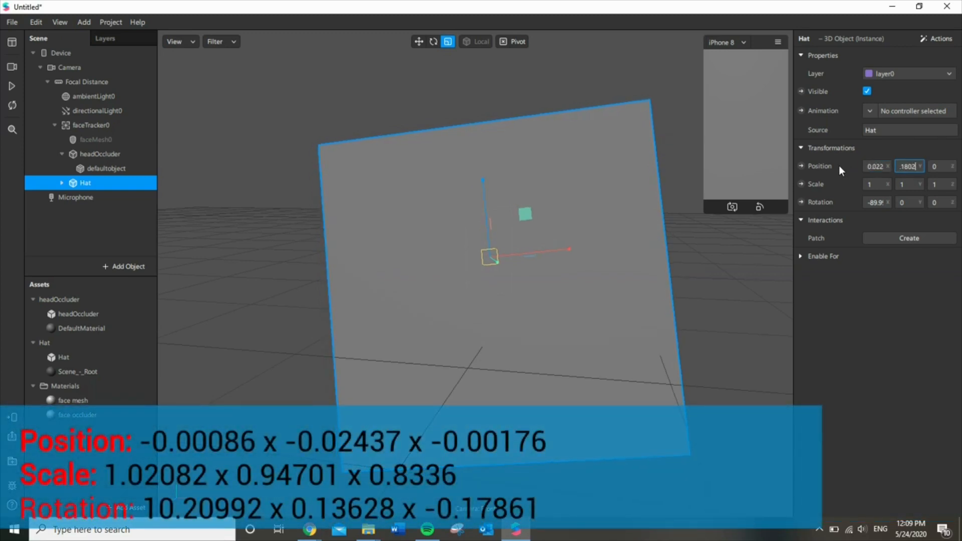
key("Tab")
type("-")
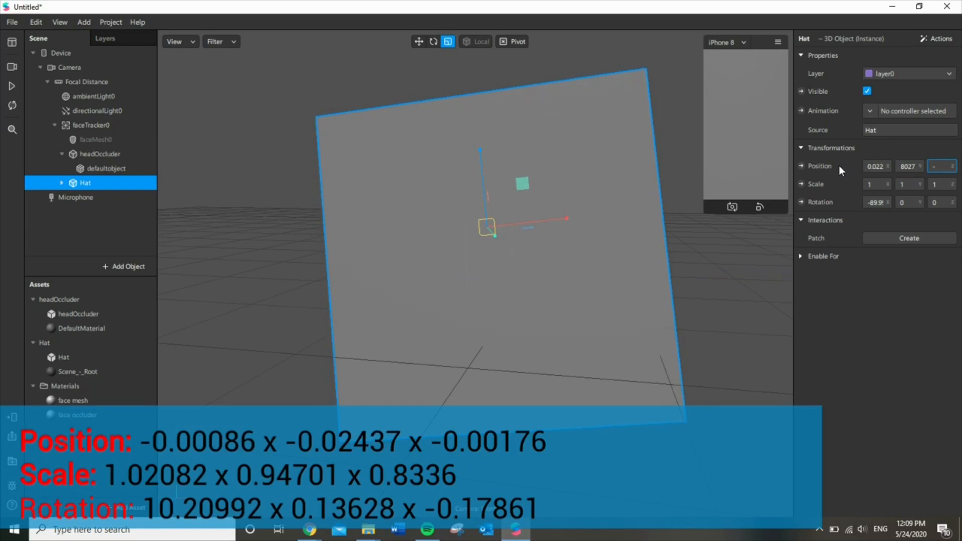
type(".19")
type("9278")
key("Tab")
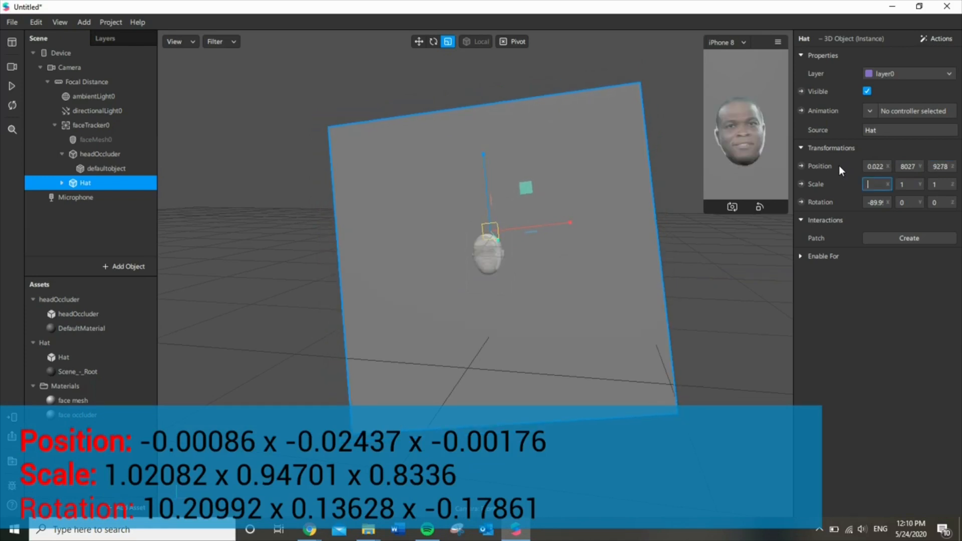
Set the Hat's scale to X 0.203, Y 0.085 and Z 0.187.
type("0.203")
key("Tab")
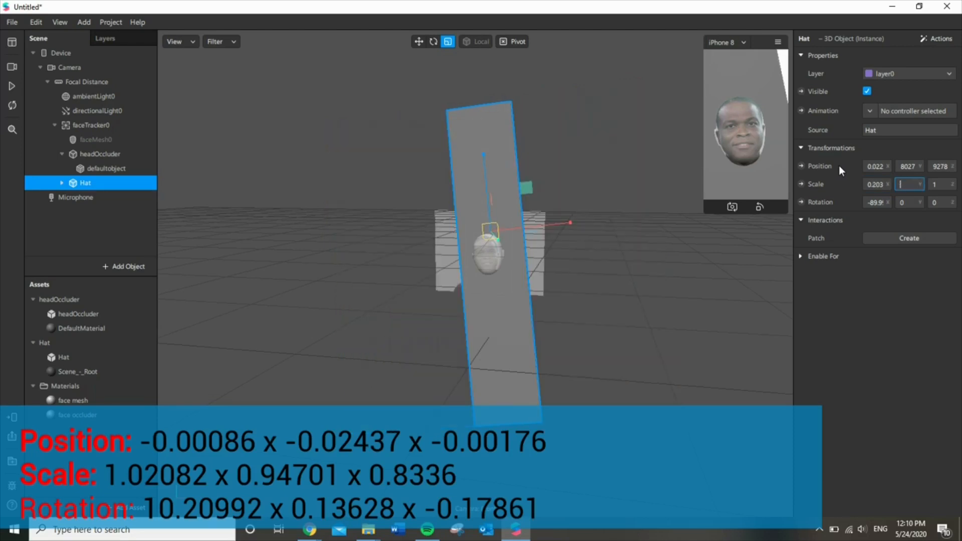
type("0.085")
key("Tab")
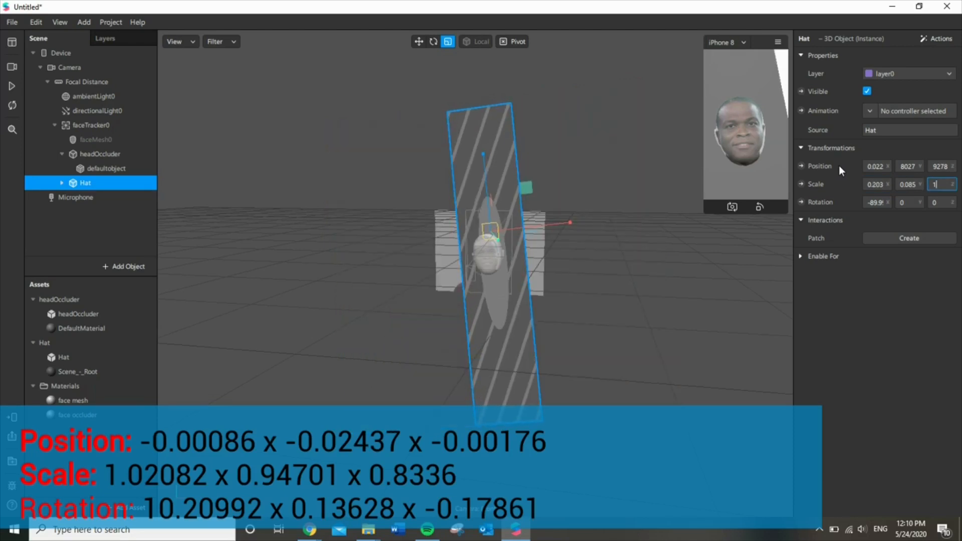
key("BackSpace")
type("0.187")
key("Tab")
Set the Hat's rotation to Y 27.59464 and Z 2.0073, with a negative X angle.
type("-")
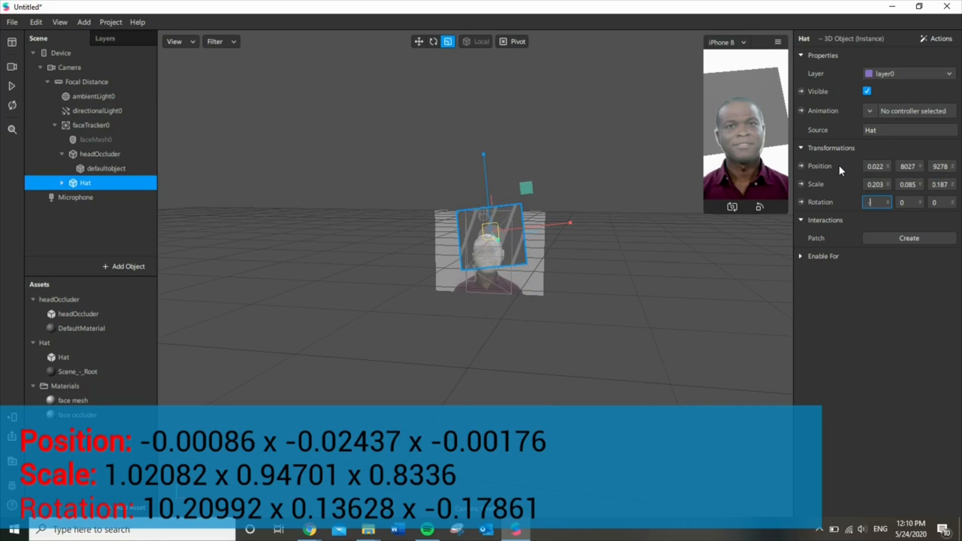
type("0.174661")
key("Tab")
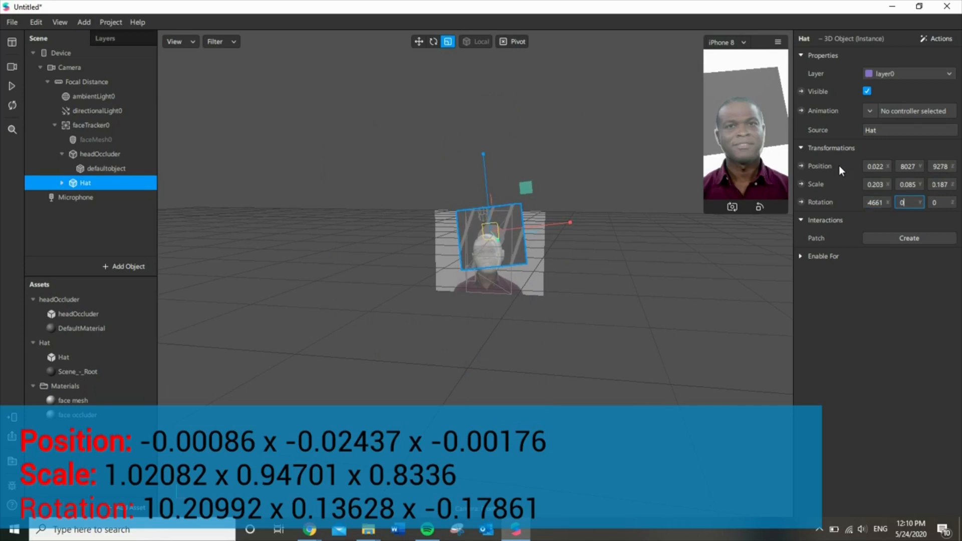
type("27.59")
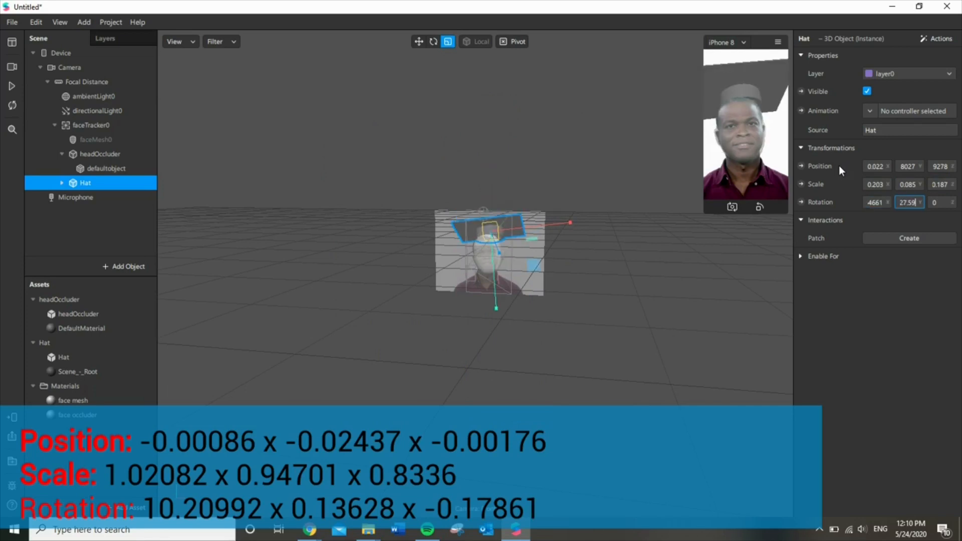
type("464")
key("Tab")
key("BackSpace")
type("2")
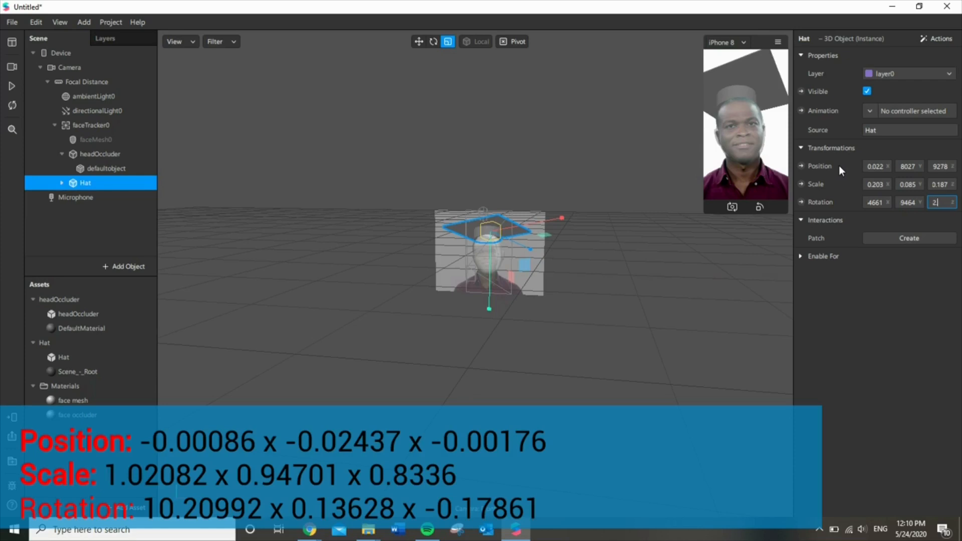
type(".0073")
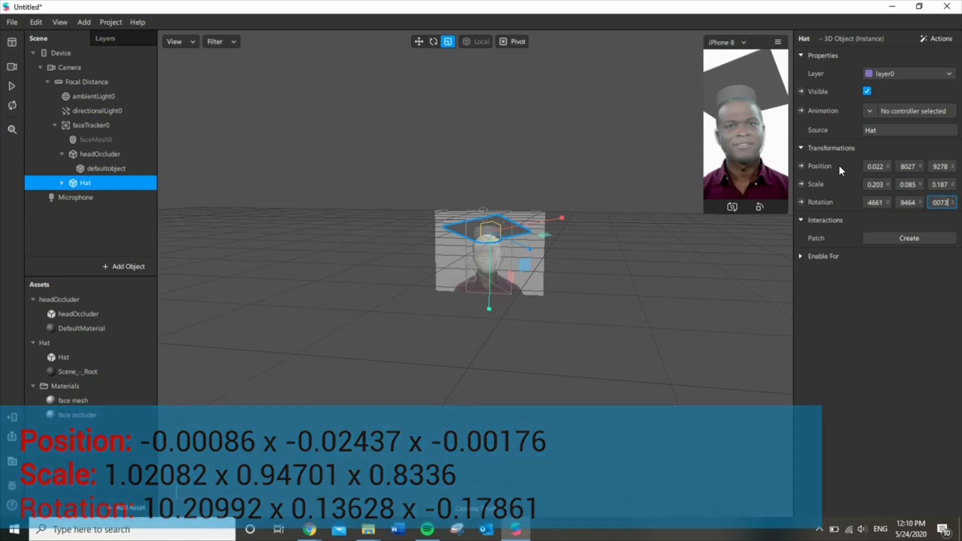
key("Return")
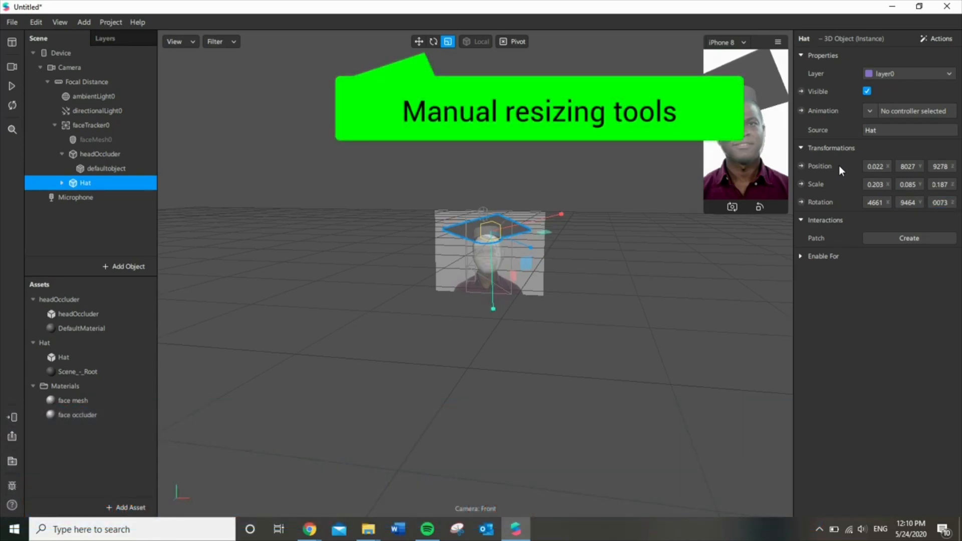
Play the simulation video to check from several angles how the Hat follows the moving head.
scroll(501, 254, "up", 10)
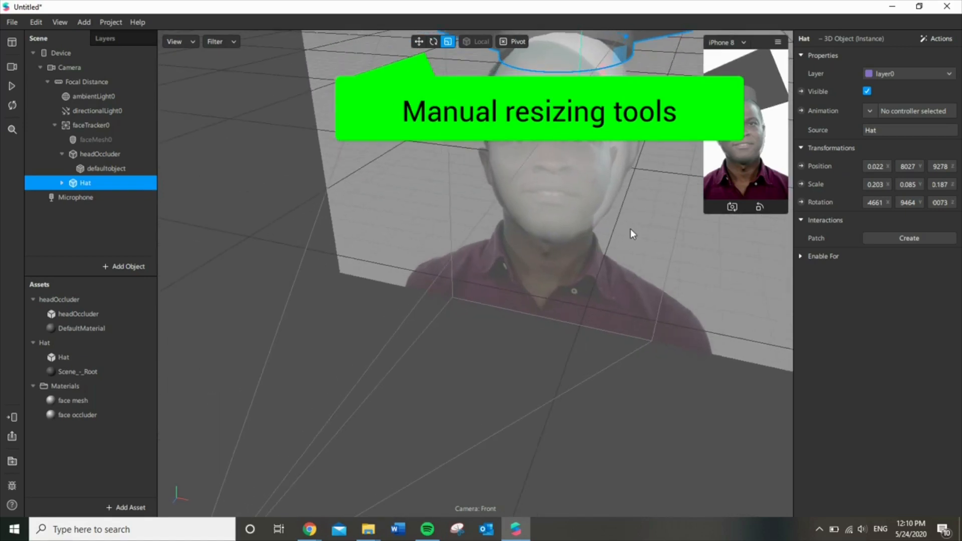
mouse_move(630, 229)
middle_mouse_down()
mouse_move(679, 192)
mouse_move(658, 234)
mouse_move(649, 230)
middle_mouse_up()
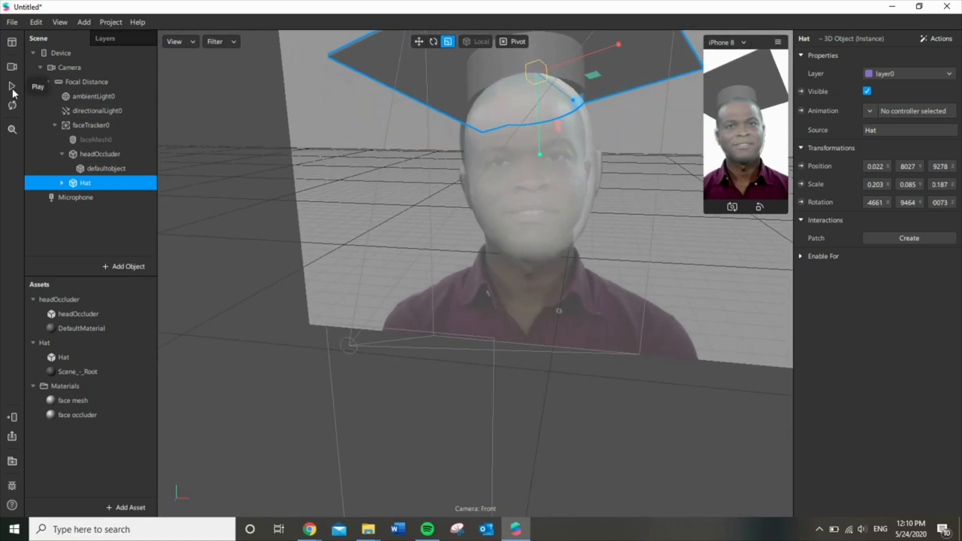
left_click(12, 87)
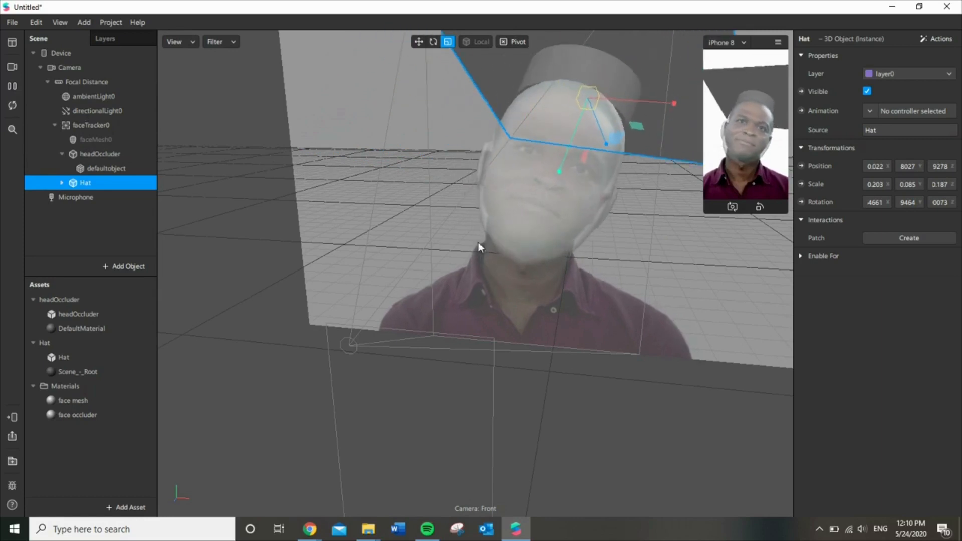
scroll(535, 227, "down", 3)
mouse_move(535, 228)
left_mouse_down()
mouse_move(520, 258)
mouse_move(358, 200)
mouse_move(549, 326)
mouse_move(656, 239)
mouse_move(611, 242)
mouse_move(538, 226)
left_mouse_up()
left_click_drag(528, 273, 579, 248)
scroll(571, 247, "up", 3)
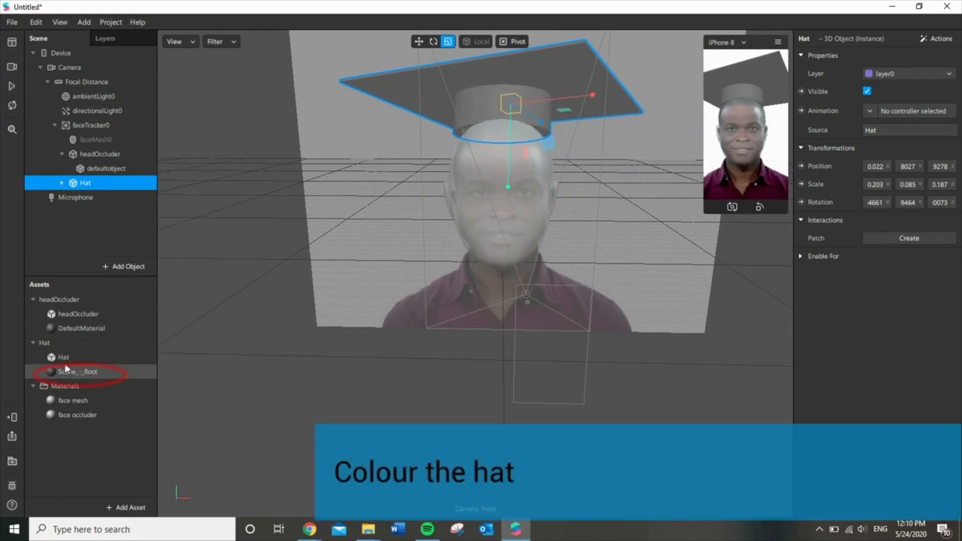
Set the albedo colour of the hat's Scene_-_Root material to dark red #5a0000.
left_click(68, 371)
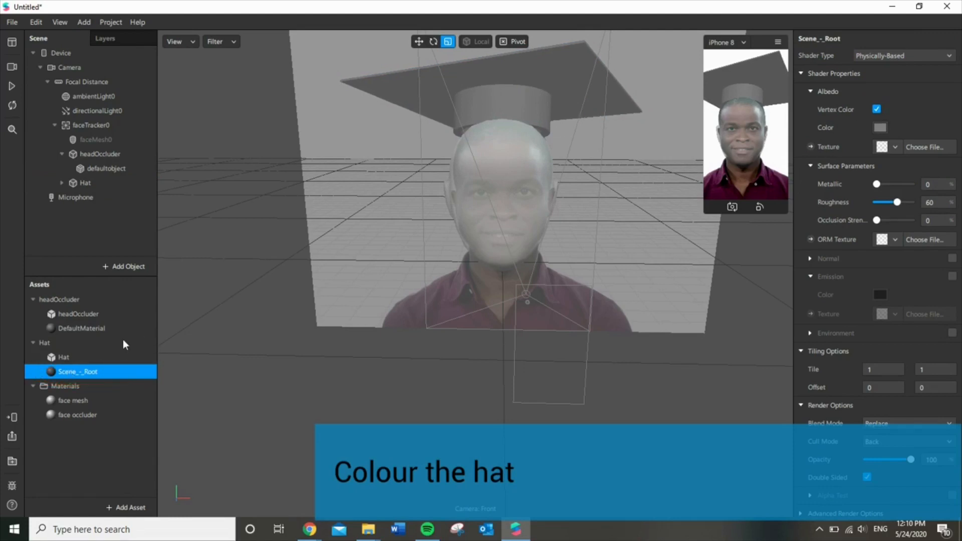
left_click(880, 129)
left_click_drag(582, 163, 483, 149)
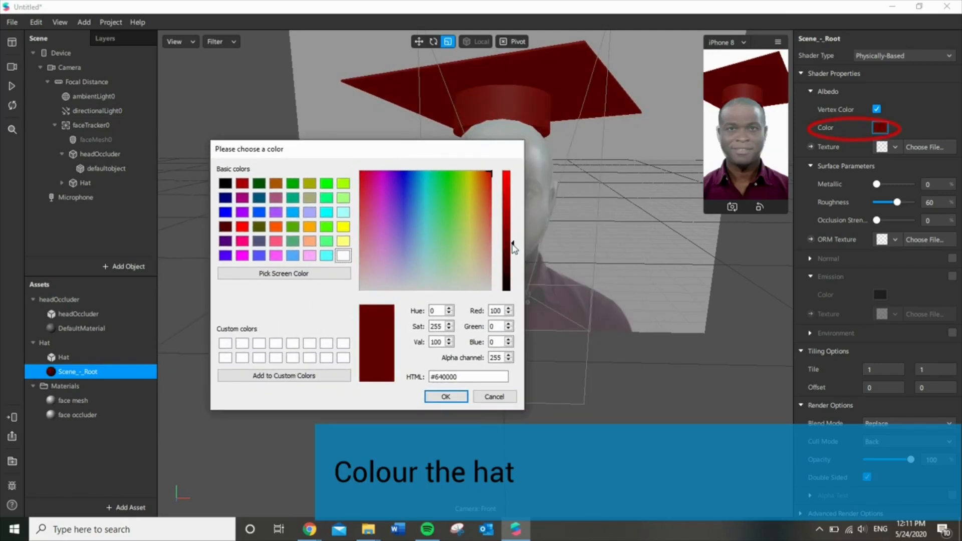
left_click_drag(513, 248, 514, 253)
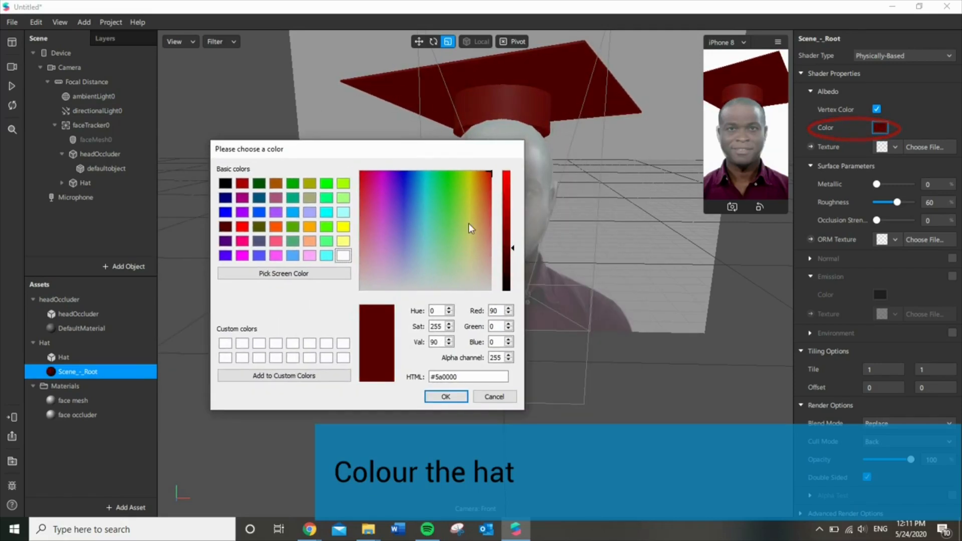
left_click_drag(470, 228, 528, 145)
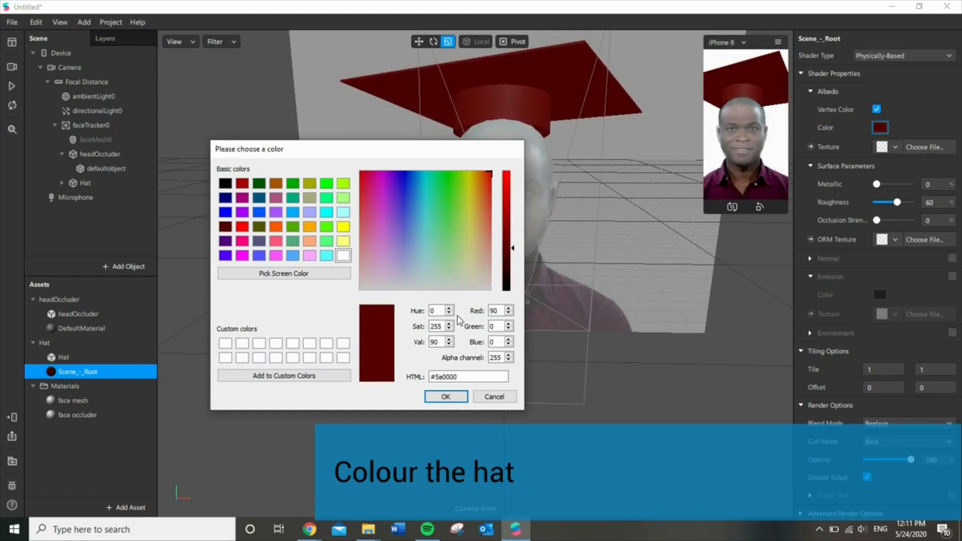
left_click(443, 397)
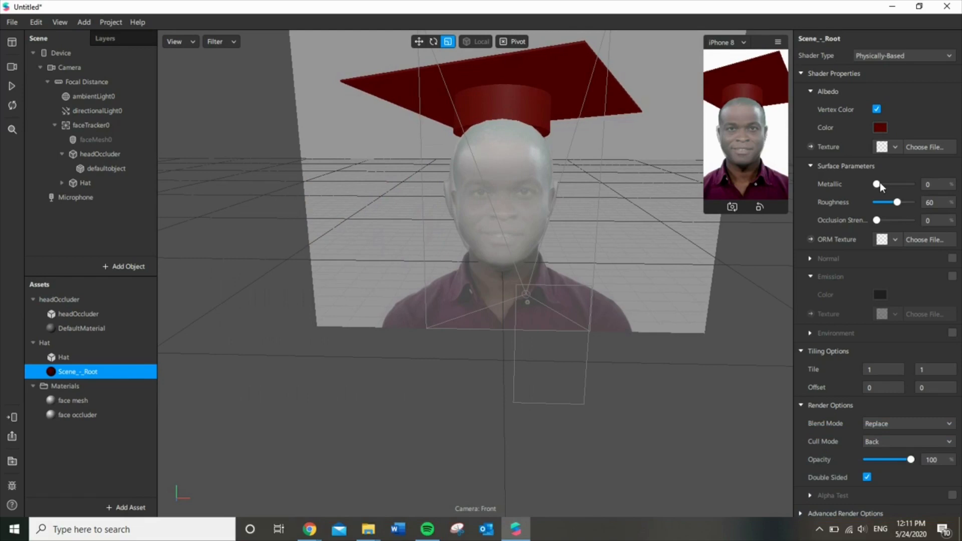
Set the hat material's metallic to 44% and roughness to 46%, and play the simulation to preview the hat.
left_click_drag(877, 183, 892, 203)
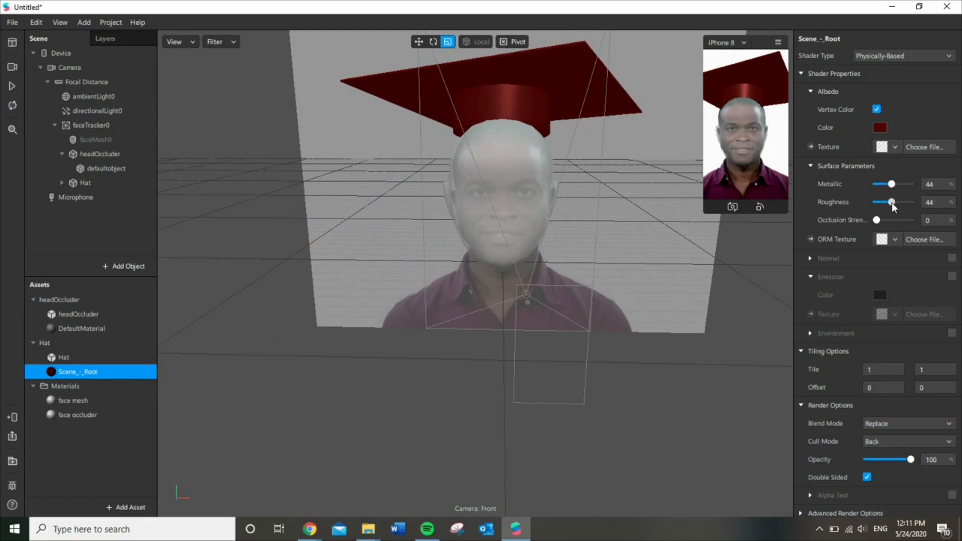
left_click_drag(576, 165, 576, 210)
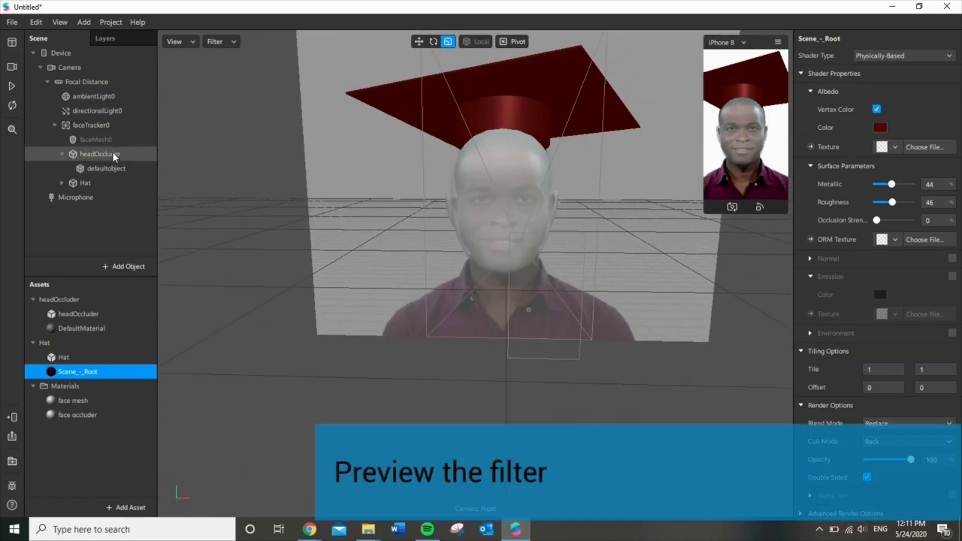
left_click(12, 86)
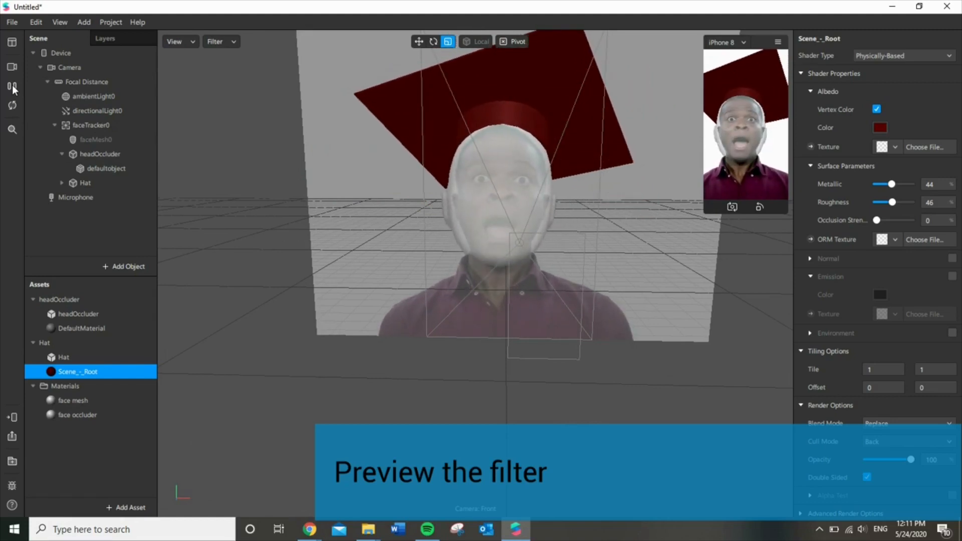
left_click(12, 86)
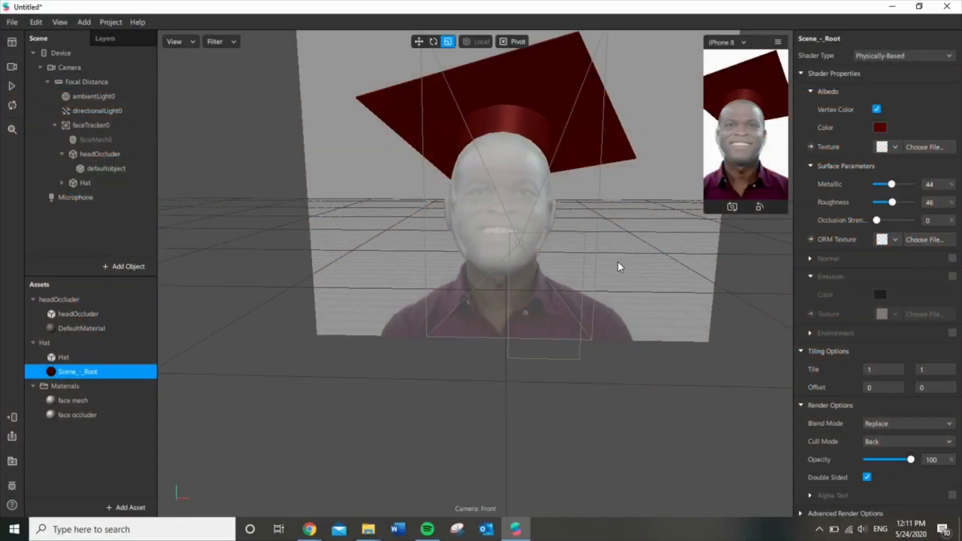
Add a canvas to the scene and insert a rectangle inside it.
left_click(124, 266)
scroll(50, 416, "down", 5)
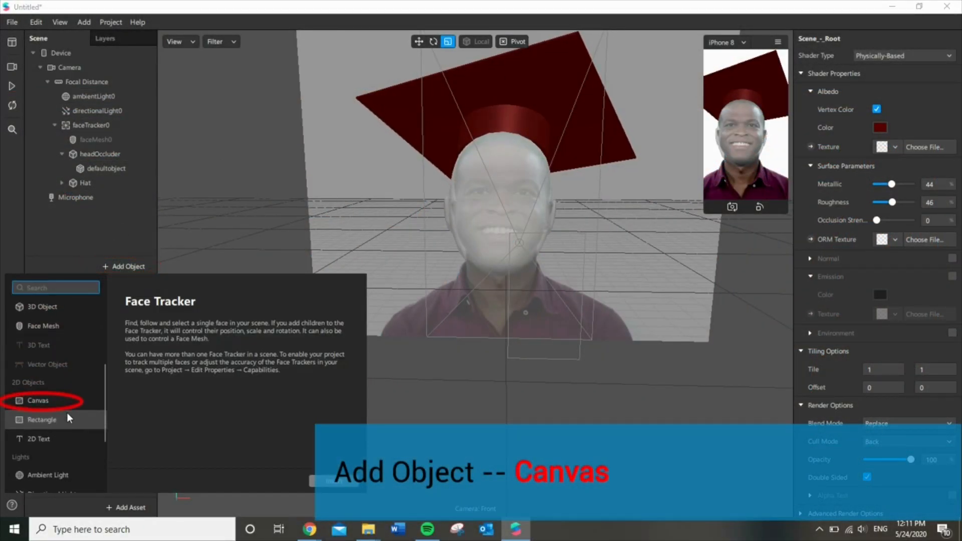
left_click(64, 406)
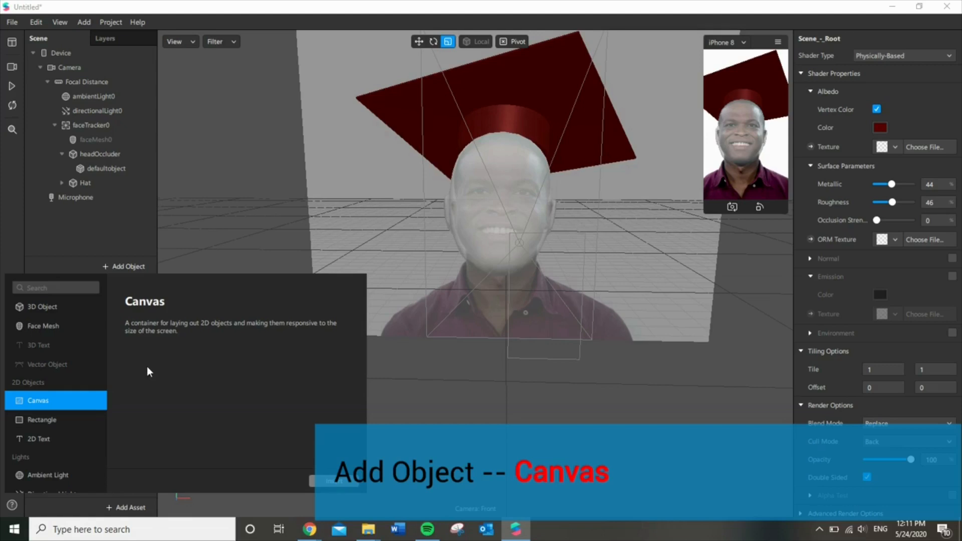
left_click(333, 481)
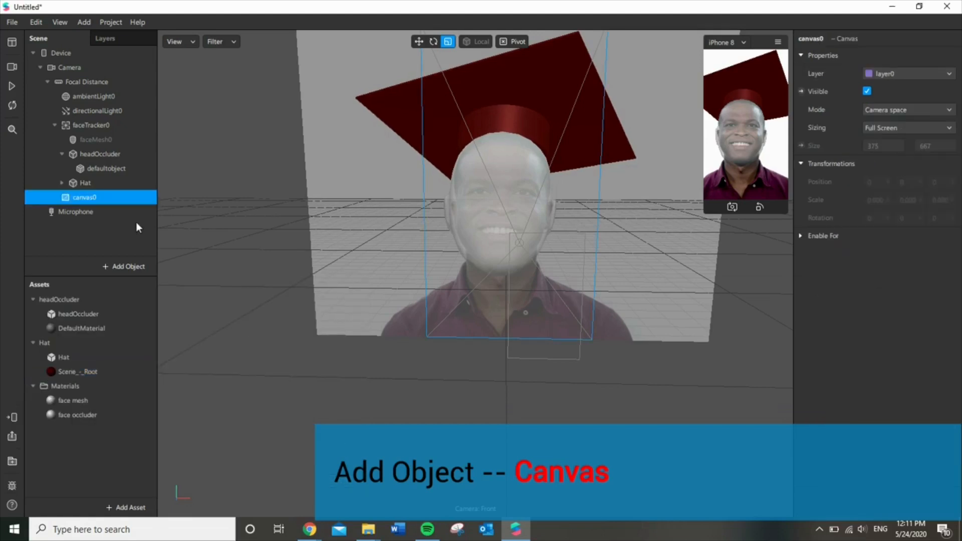
right_click(91, 198)
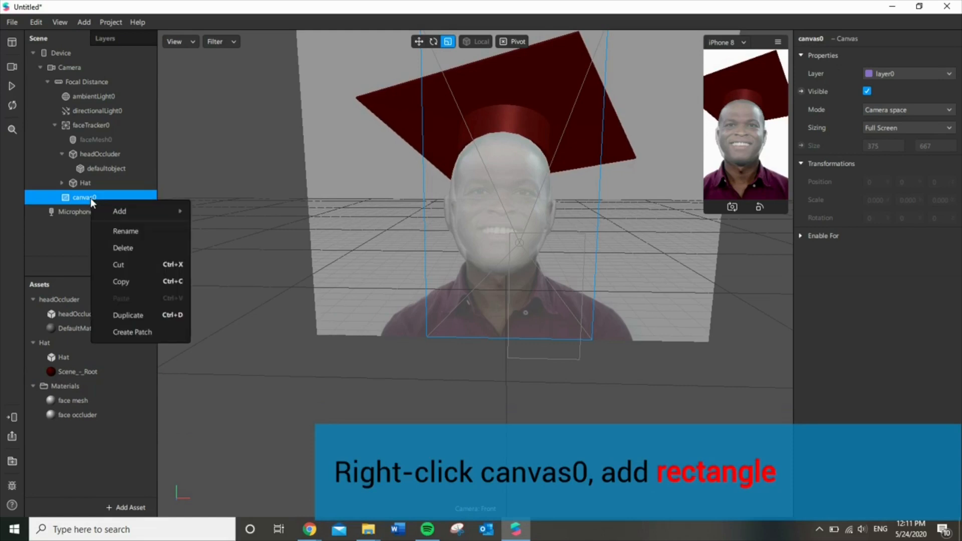
mouse_move(180, 213)
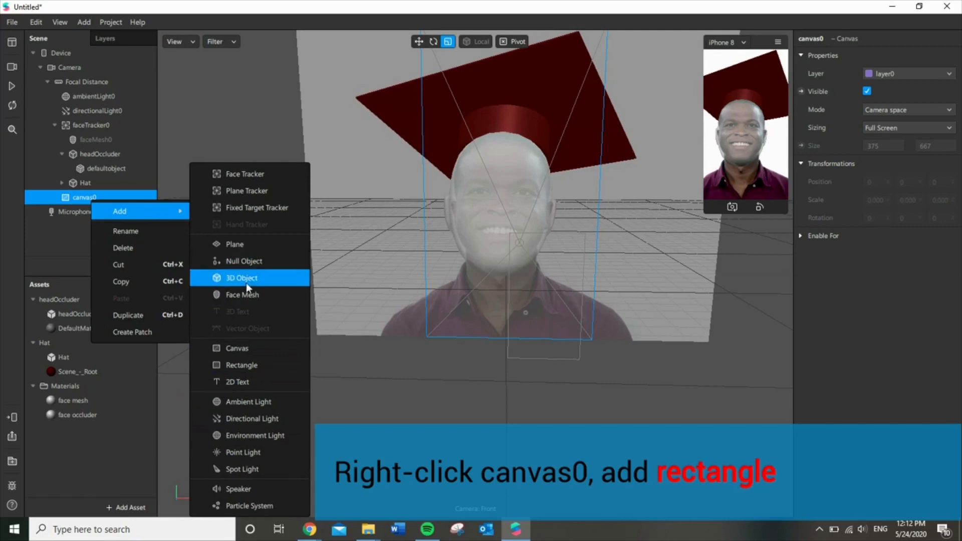
left_click(266, 366)
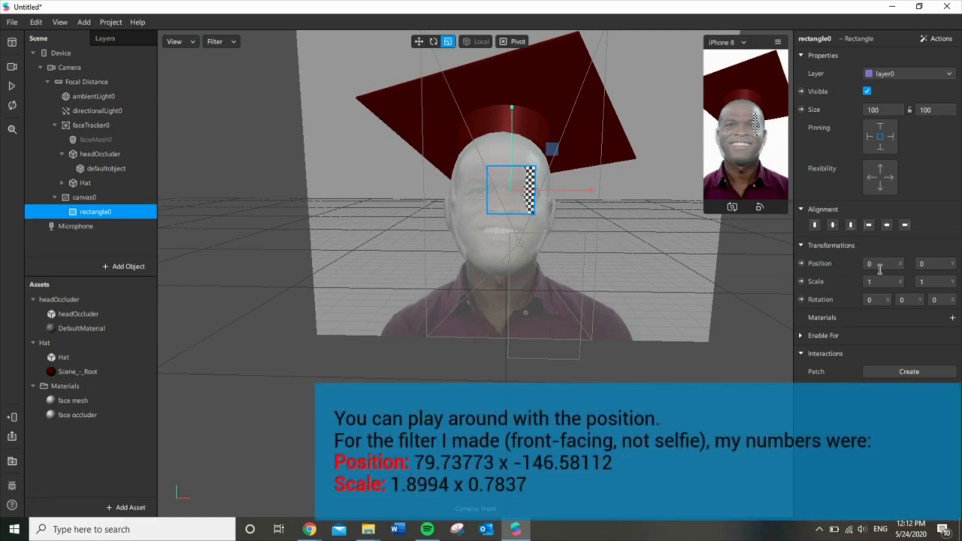
Set the rectangle's position to X 79.73773 and Y -146.58112.
left_click(879, 269)
type("79.73773")
key("Tab")
type("-146")
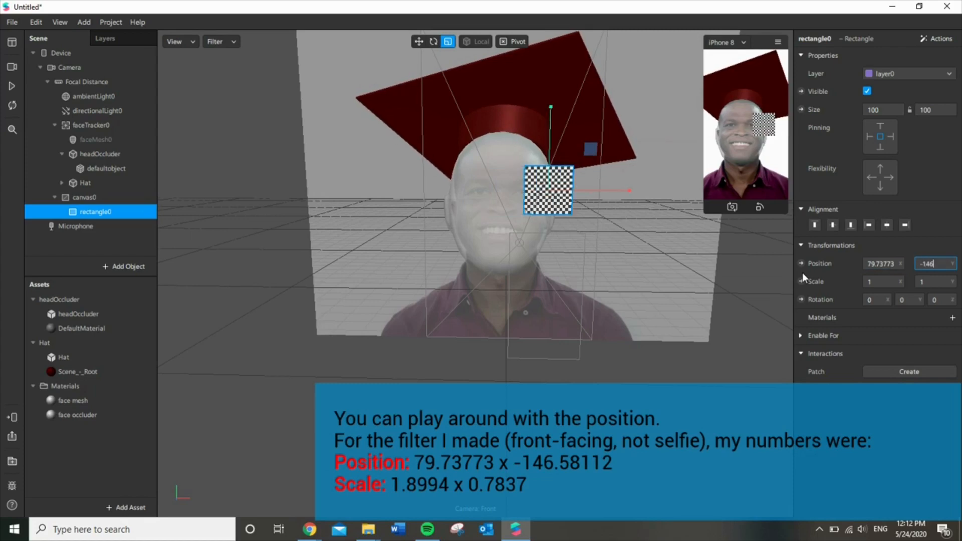
type(".58112")
key("Tab")
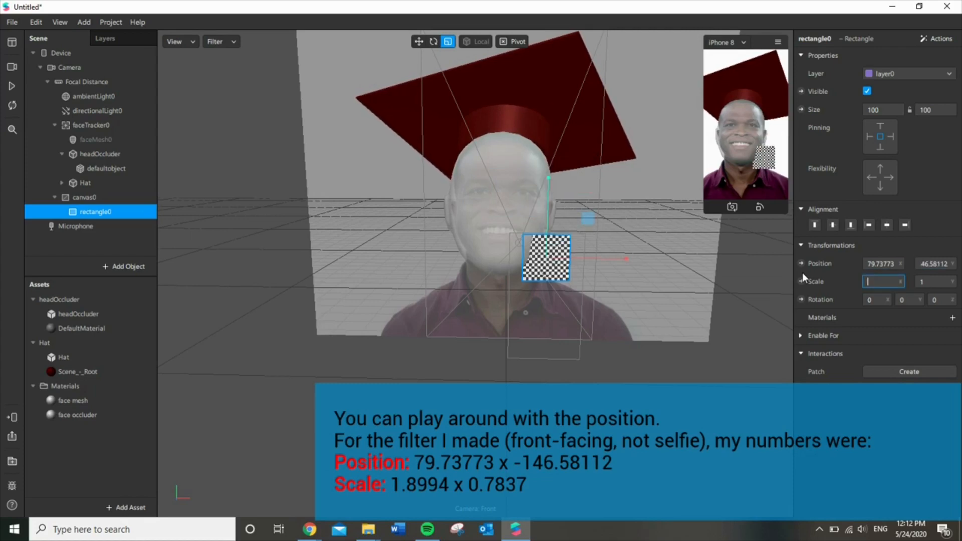
Set the rectangle's scale to X 1.8995 and Y 0.7837, and play the simulation to check its placement.
type("1.8995")
key("Tab")
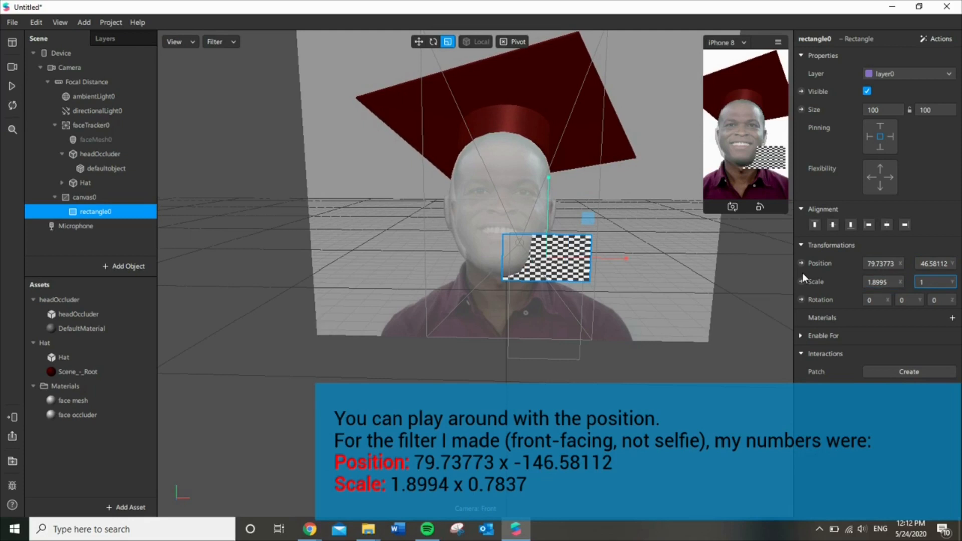
type("0.7837")
key("Return")
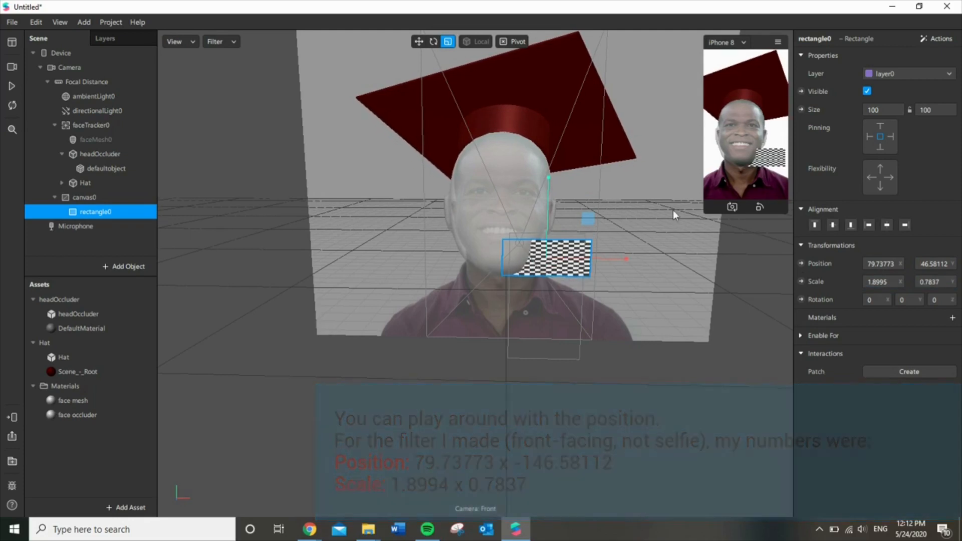
left_click(12, 87)
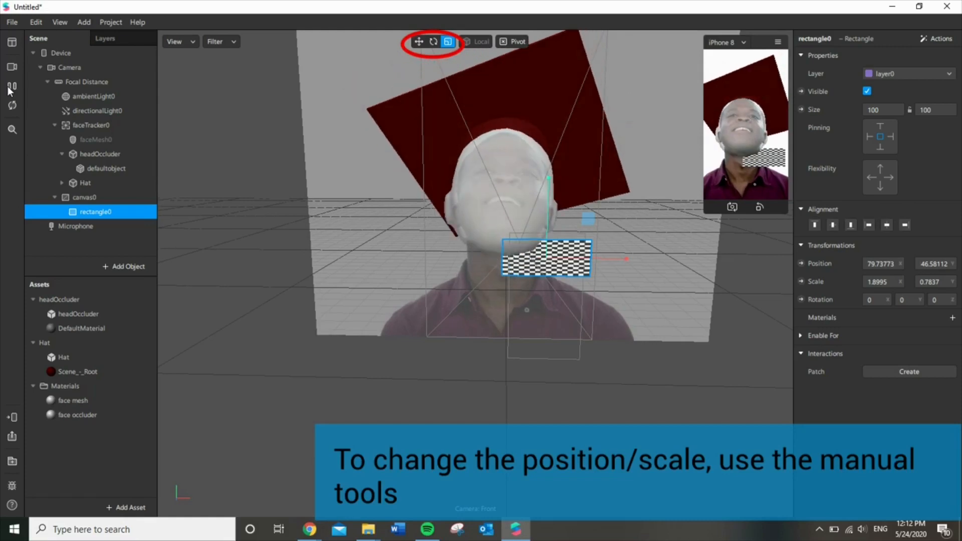
left_click(11, 88)
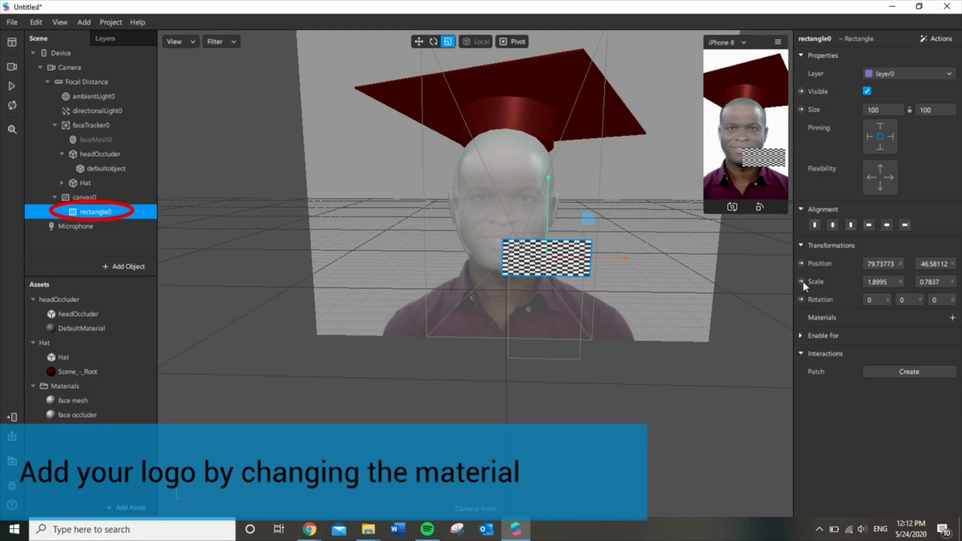
Create a new material for the rectangle and name it School Logo.
left_click(952, 318)
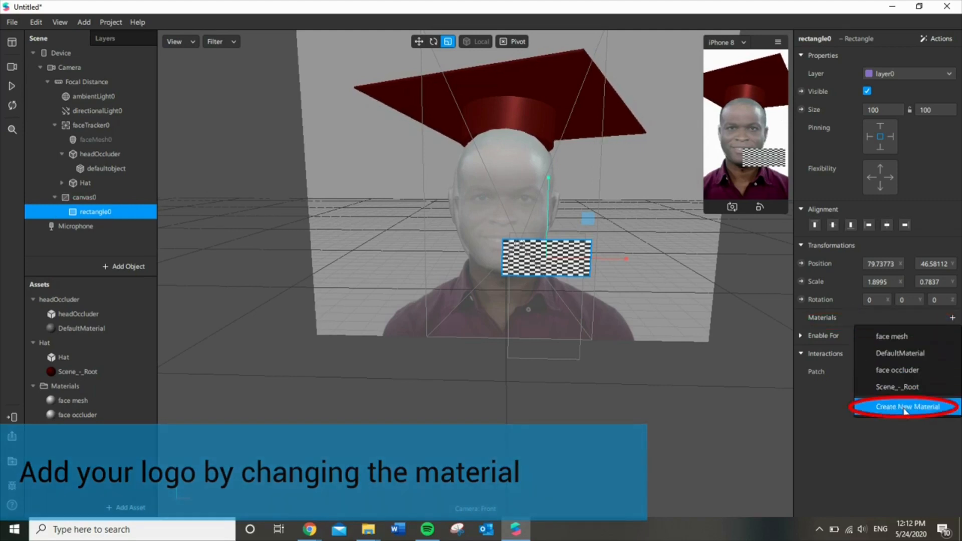
left_click(907, 412)
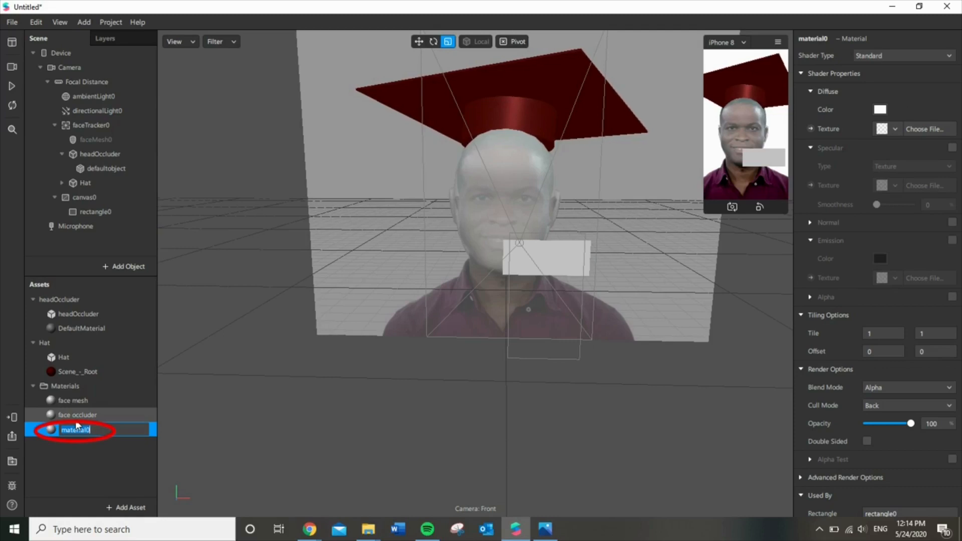
type("School Logo")
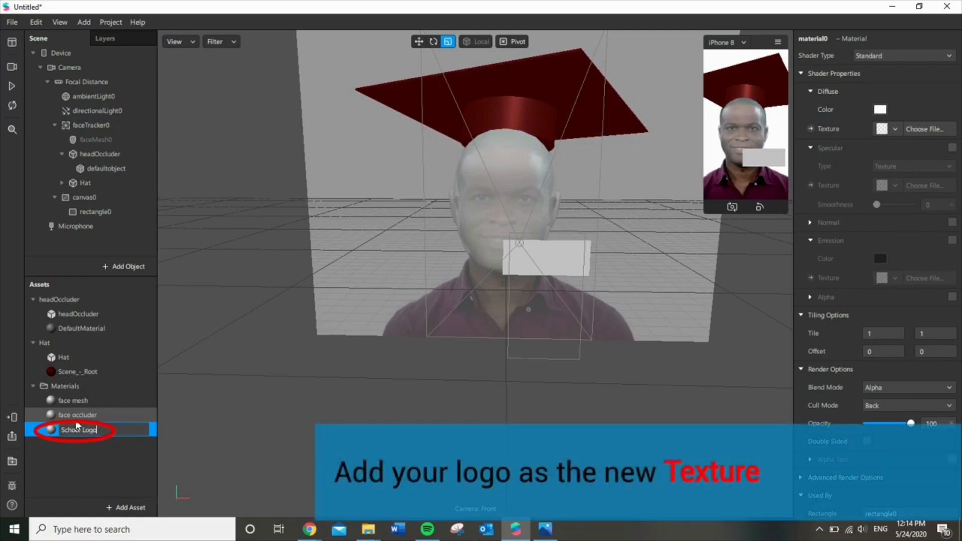
key("Return")
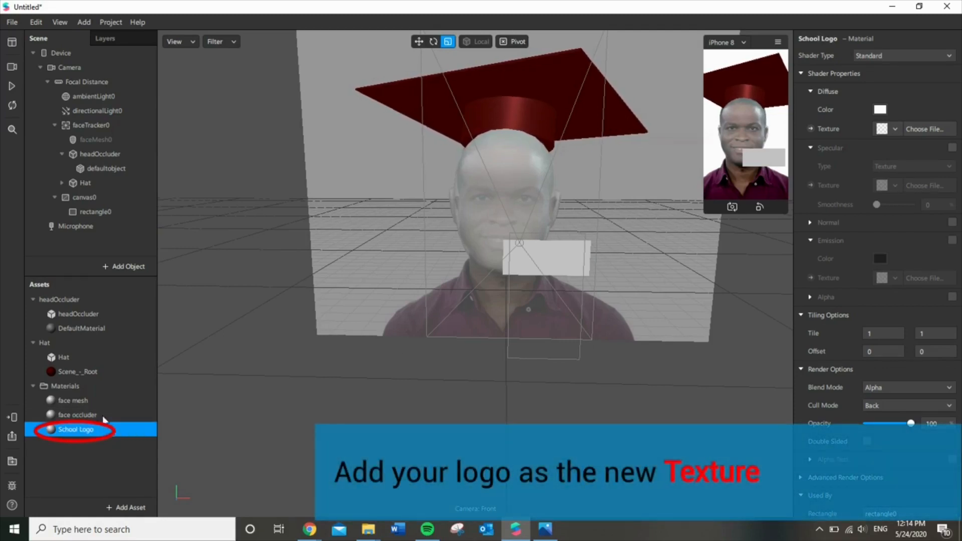
Import the graduation 2020 image from Downloads as the School Logo material's diffuse texture.
left_click(915, 128)
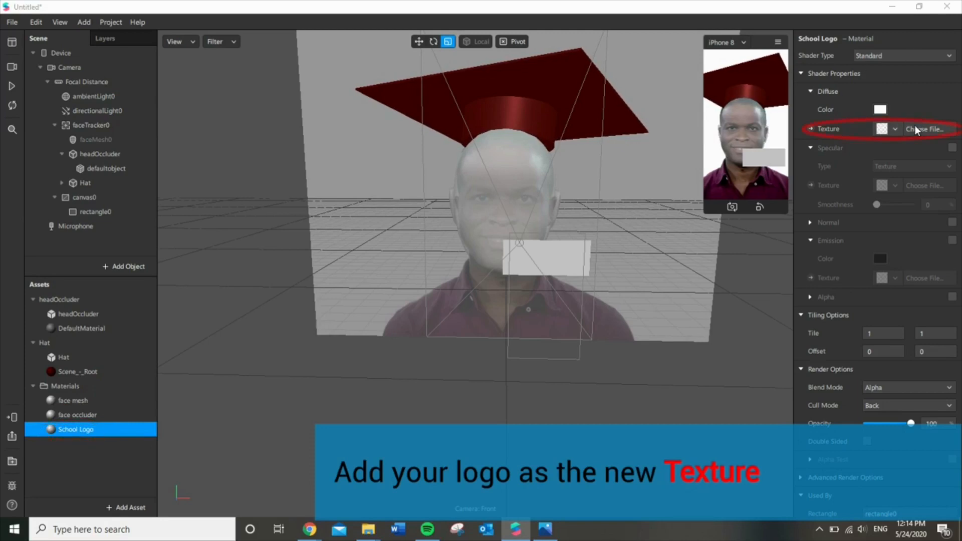
scroll(195, 187, "down", 5)
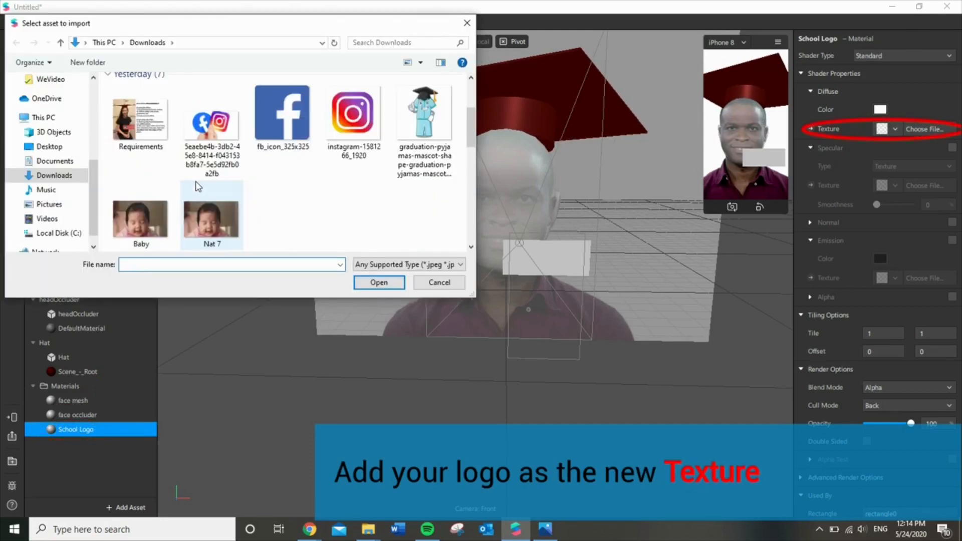
left_click(229, 126)
double_click(228, 125)
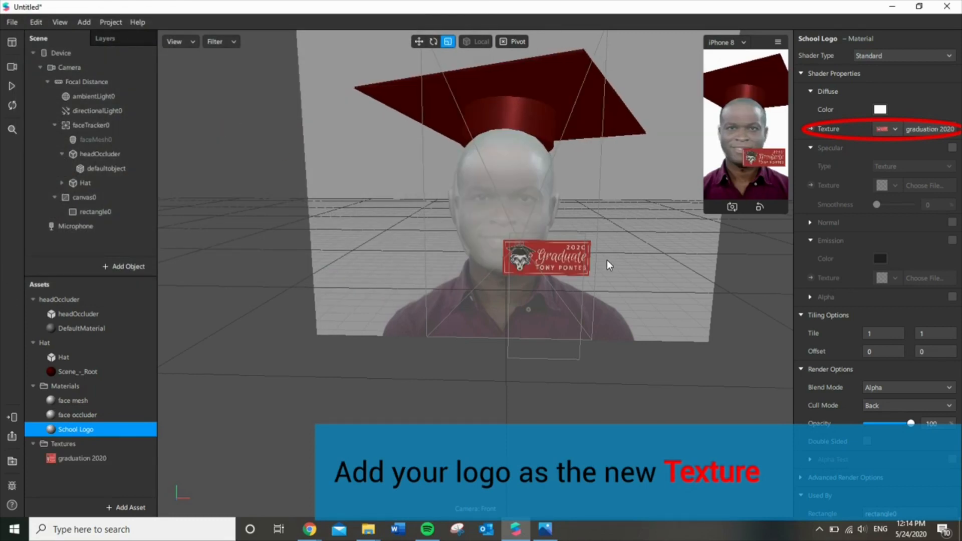
Play the preview to check the logo, and set the face occluder material's opacity to 0.
left_click(13, 87)
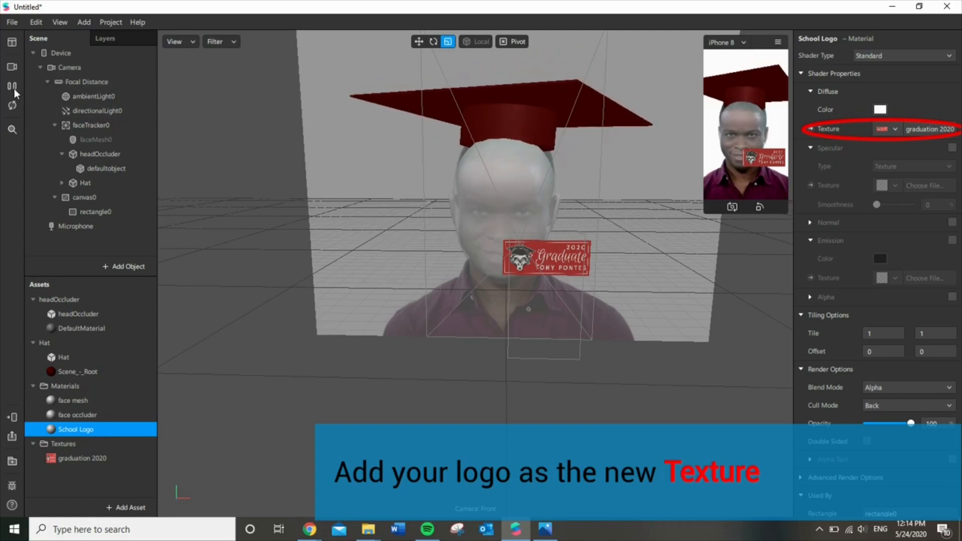
left_click(14, 87)
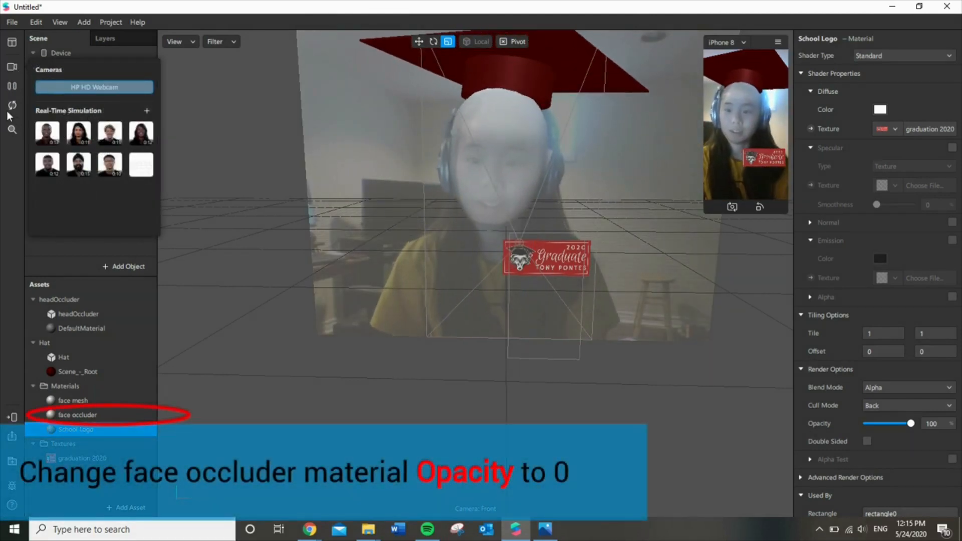
left_click(90, 414)
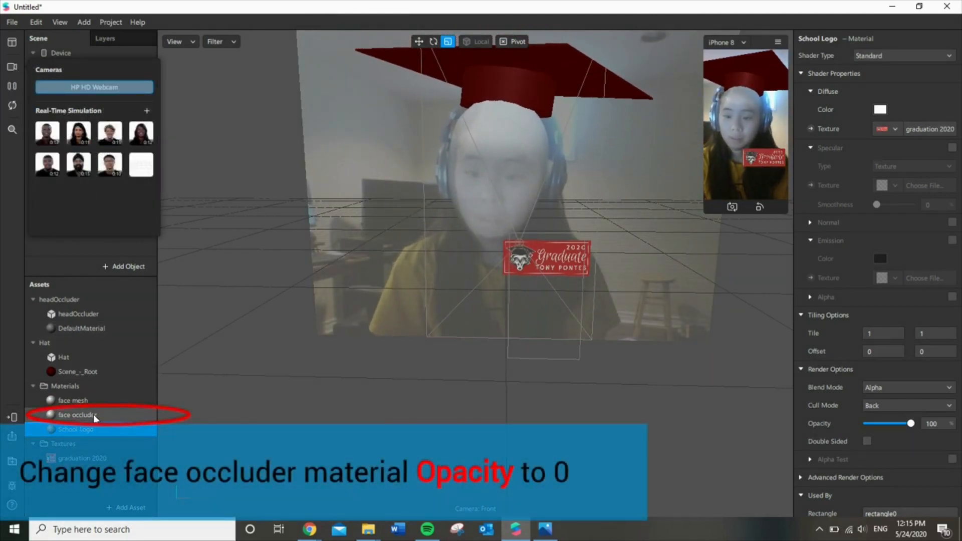
left_click_drag(885, 424, 864, 423)
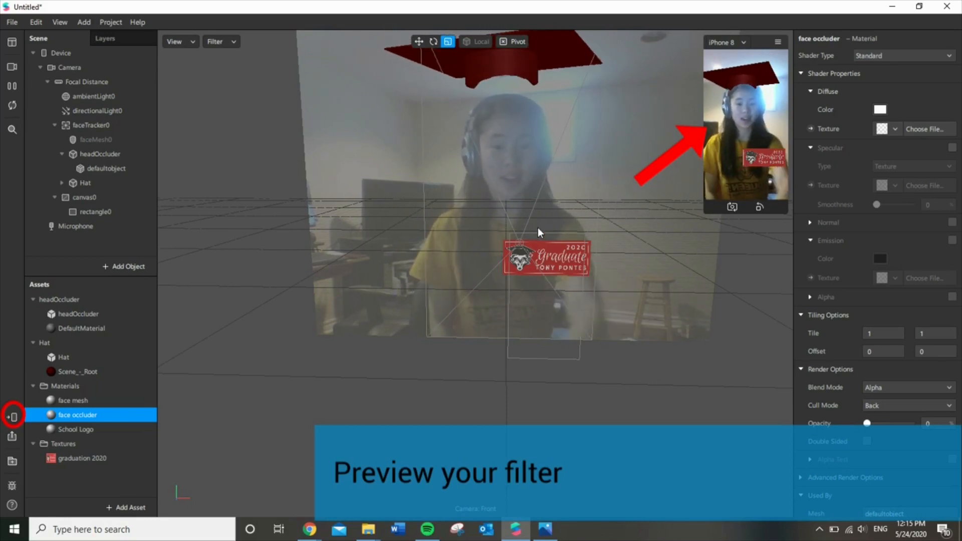
Move the logo rectangle slightly down to about X 80.08 and Y -154.34.
left_click(80, 210)
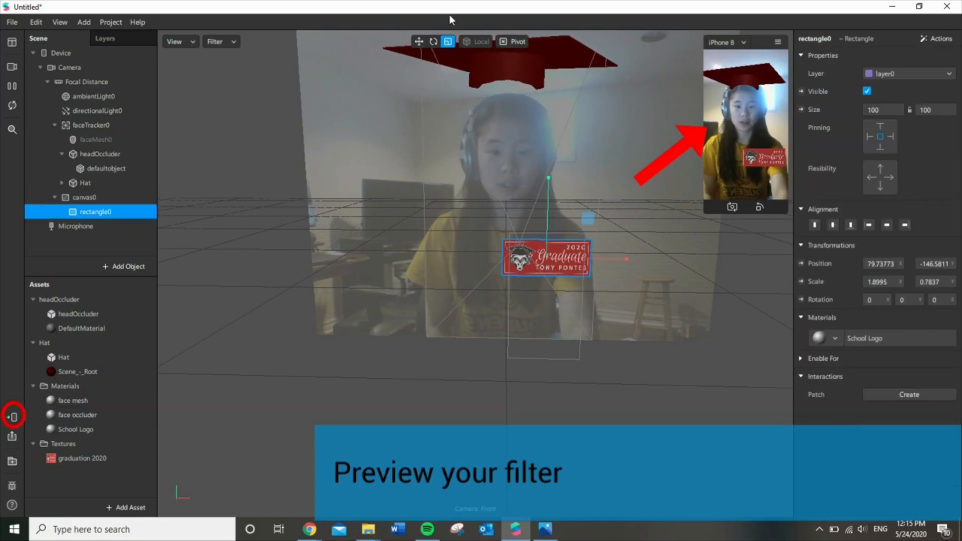
left_click(419, 41)
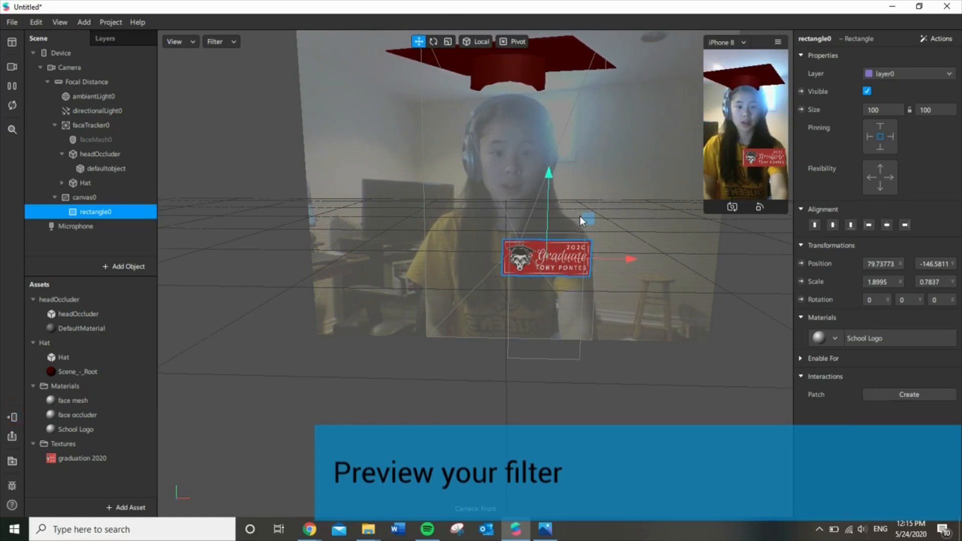
mouse_move(583, 218)
left_mouse_down()
mouse_move(576, 204)
mouse_move(591, 204)
mouse_move(585, 221)
left_mouse_up()
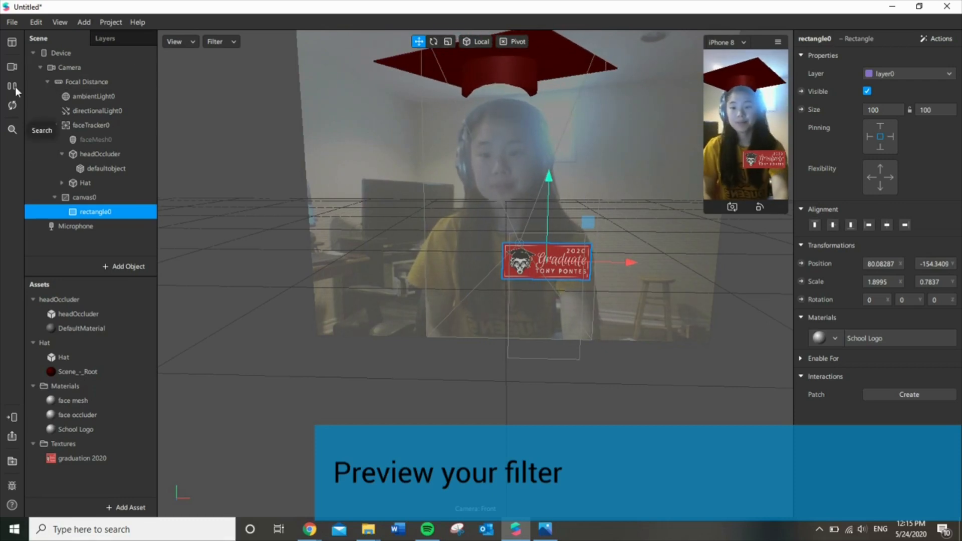
Preview the filter on the first real-time simulation face instead of the webcam feed.
left_click(12, 68)
left_click(48, 133)
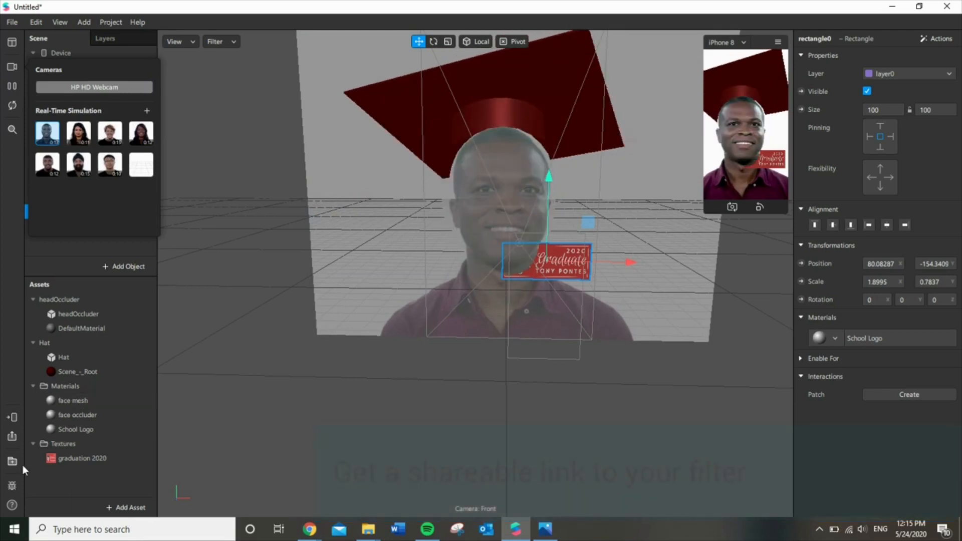
Send the effect to the Instagram Camera app and expand its test link for sharing.
left_click(12, 418)
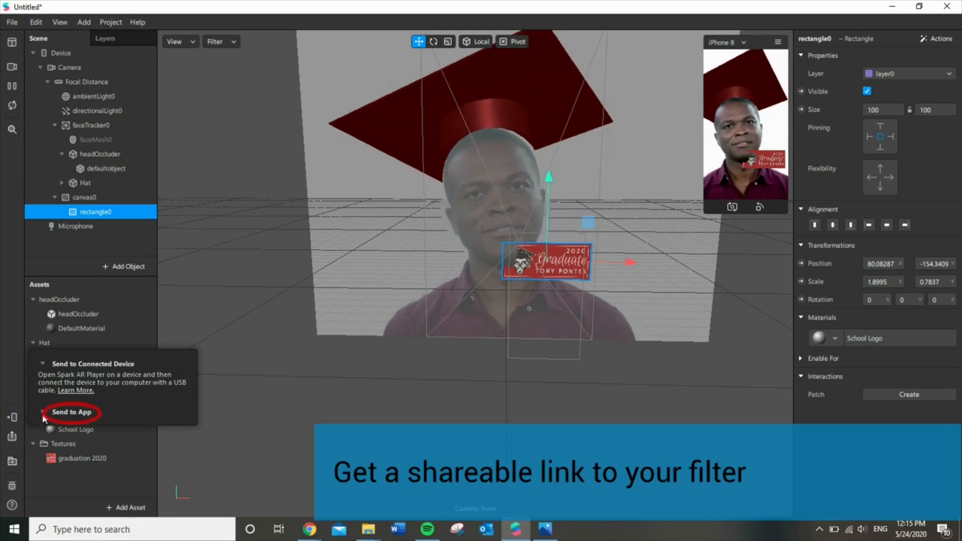
left_click(70, 411)
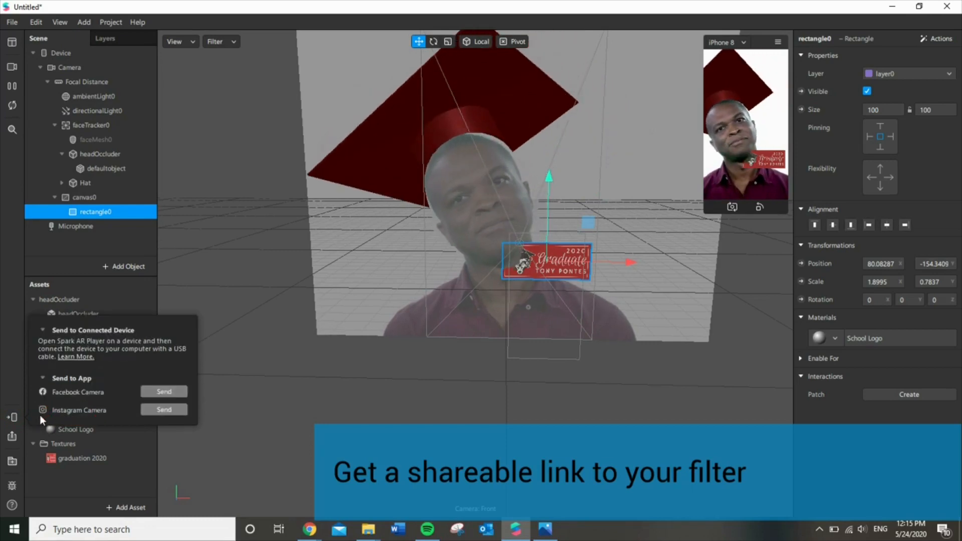
left_click(155, 411)
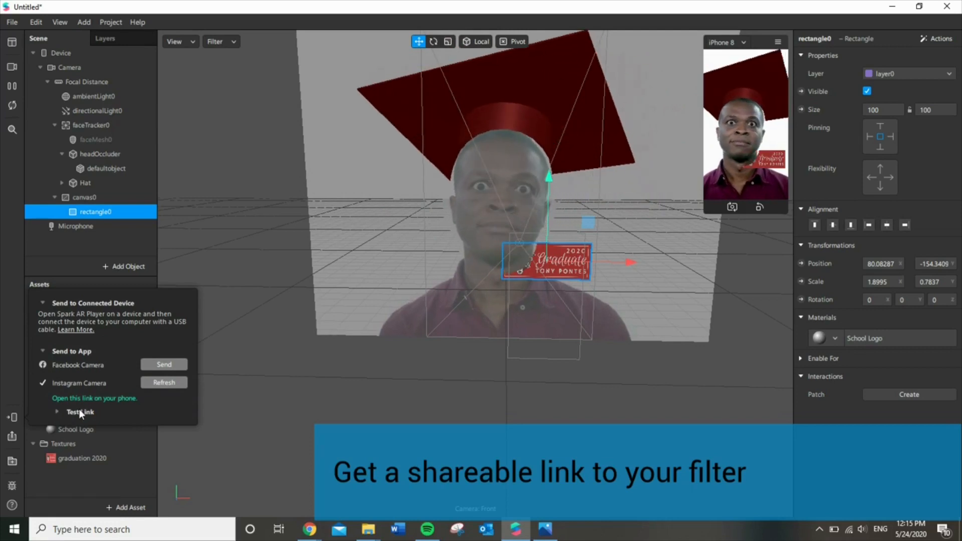
left_click(79, 410)
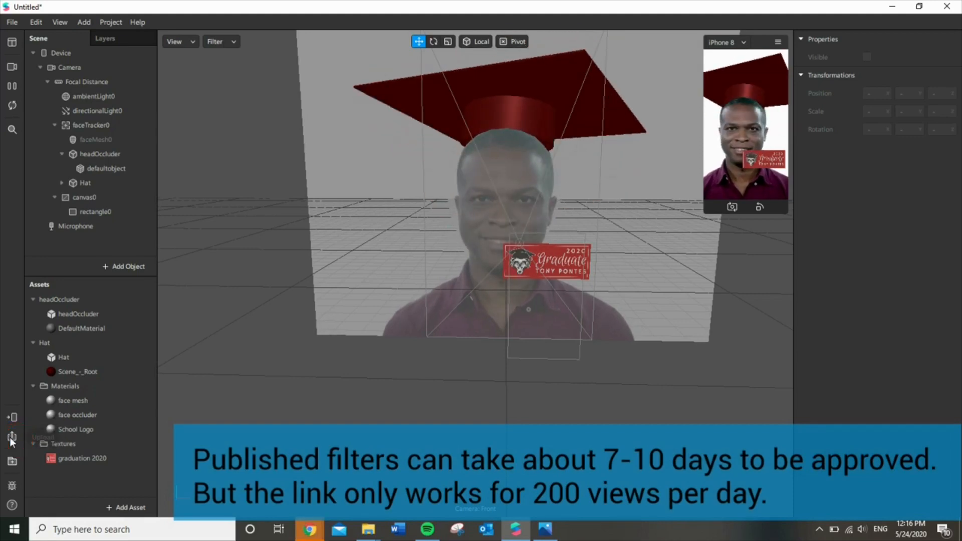
Start uploading the graduation cap effect to Spark AR Hub for publishing.
left_click(12, 439)
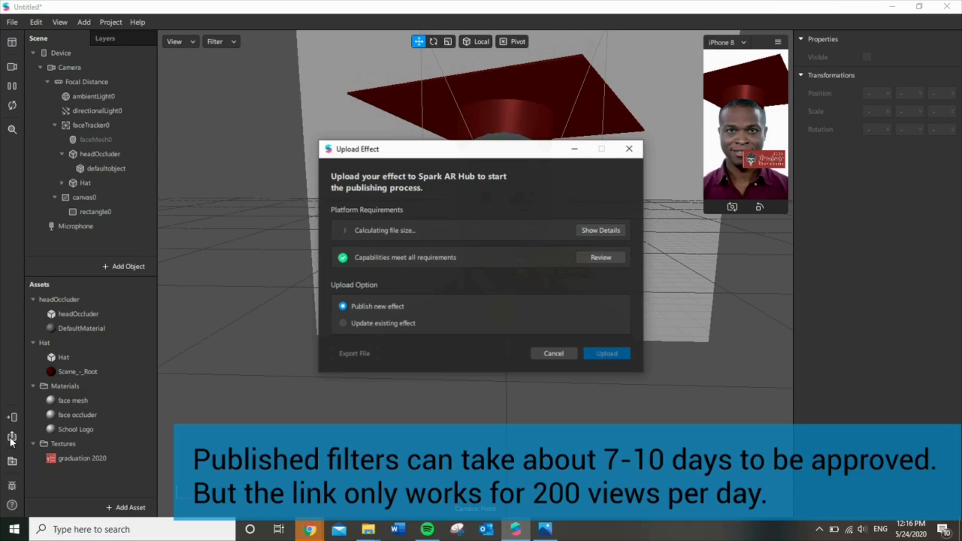